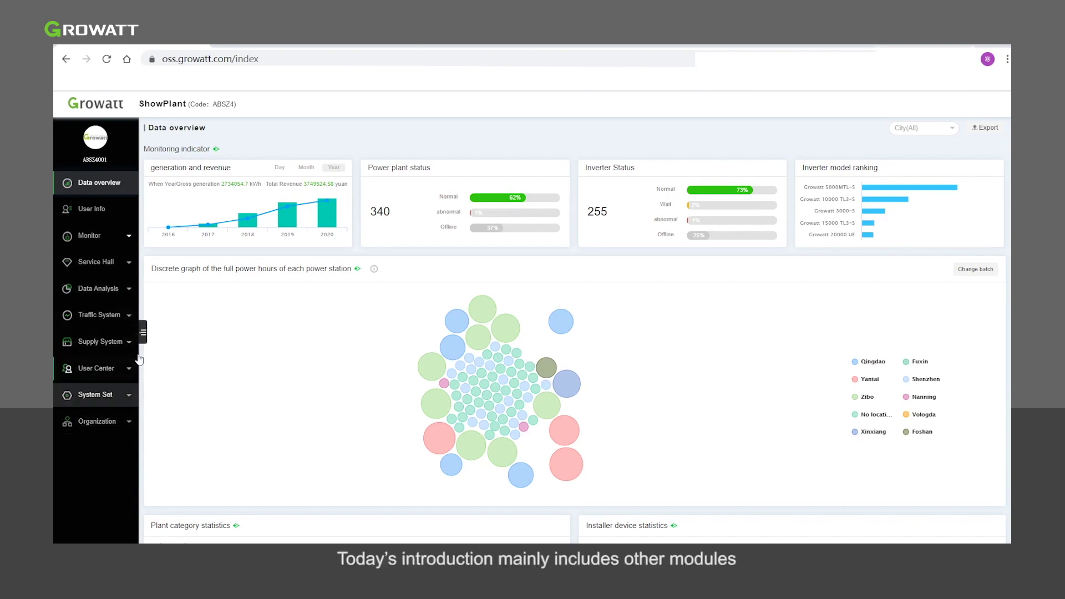
# Open the plant list and inspect its city and advanced screening filters, including installation date and device SN.
pyautogui.click(109, 241)
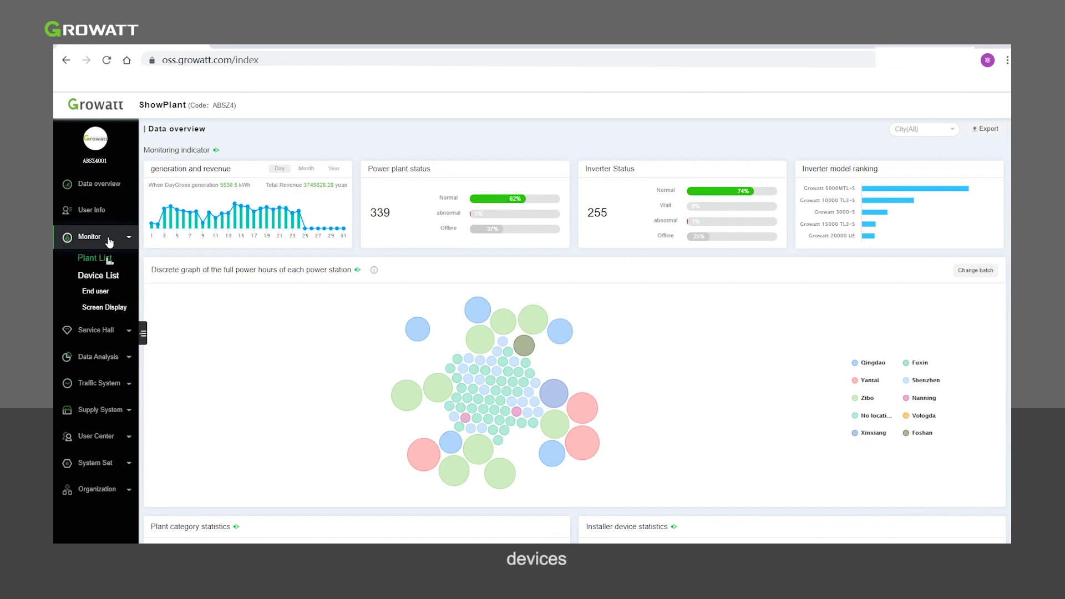
pyautogui.click(95, 258)
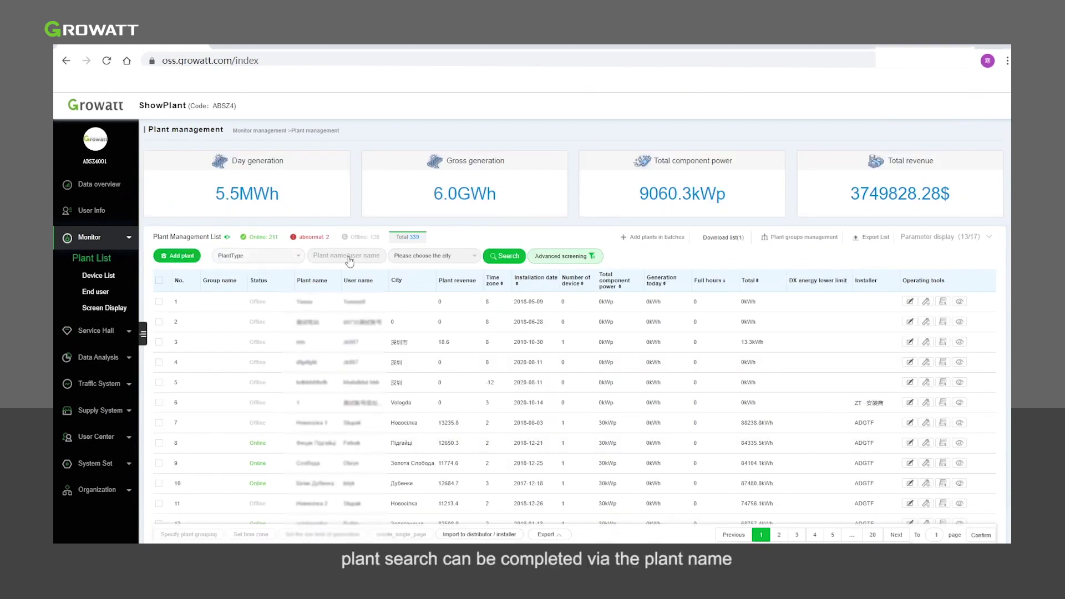
pyautogui.click(433, 256)
pyautogui.click(560, 256)
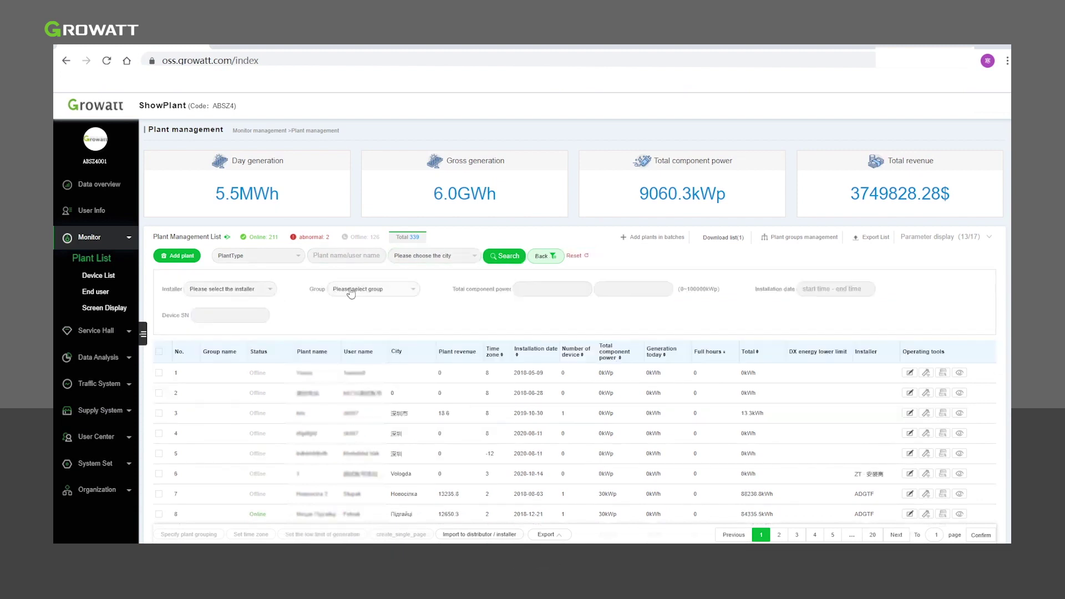
pyautogui.press('Tab')
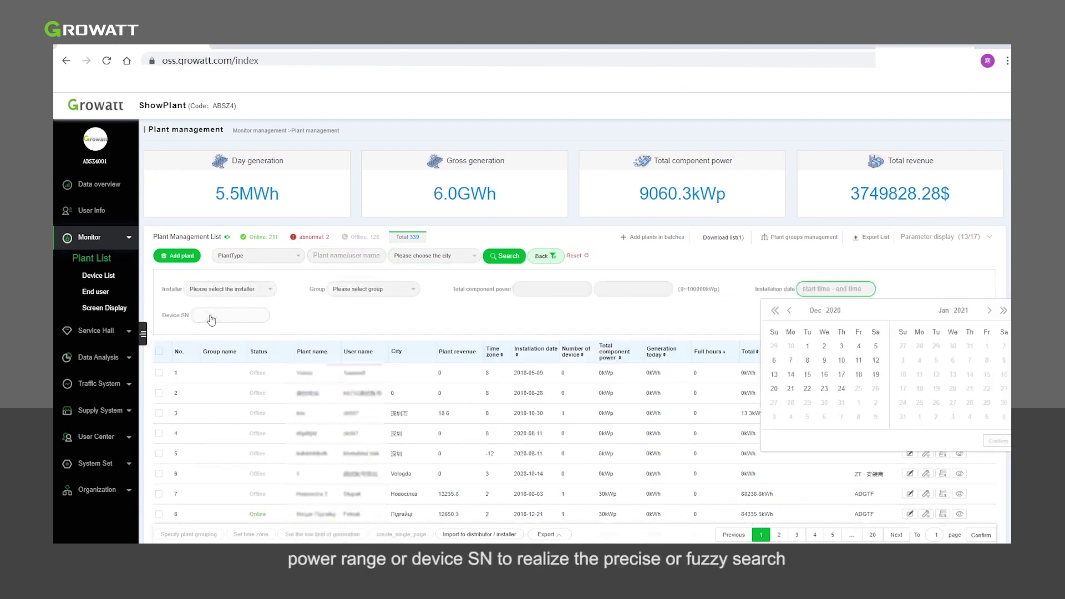
pyautogui.click(213, 320)
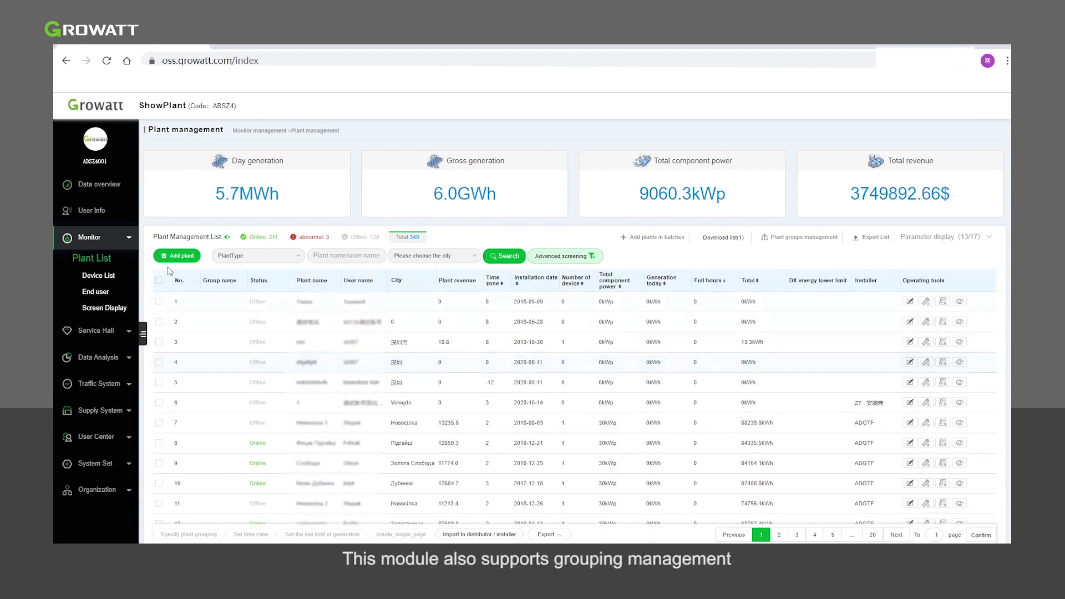
# Reload the plant list and view the template import for adding plants in batches, then cancel it.
pyautogui.click(107, 265)
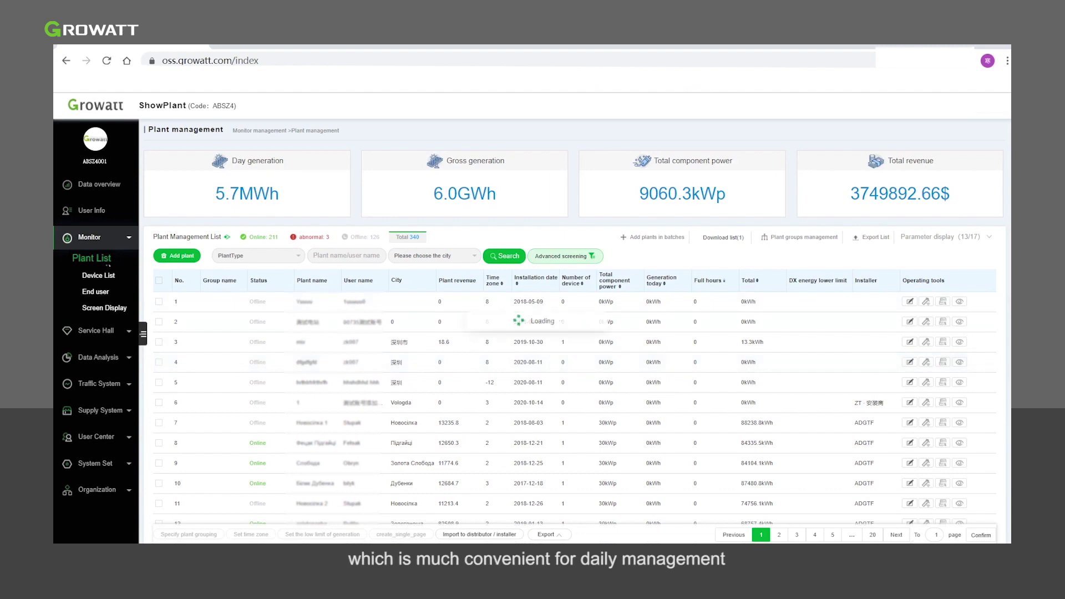
pyautogui.click(650, 238)
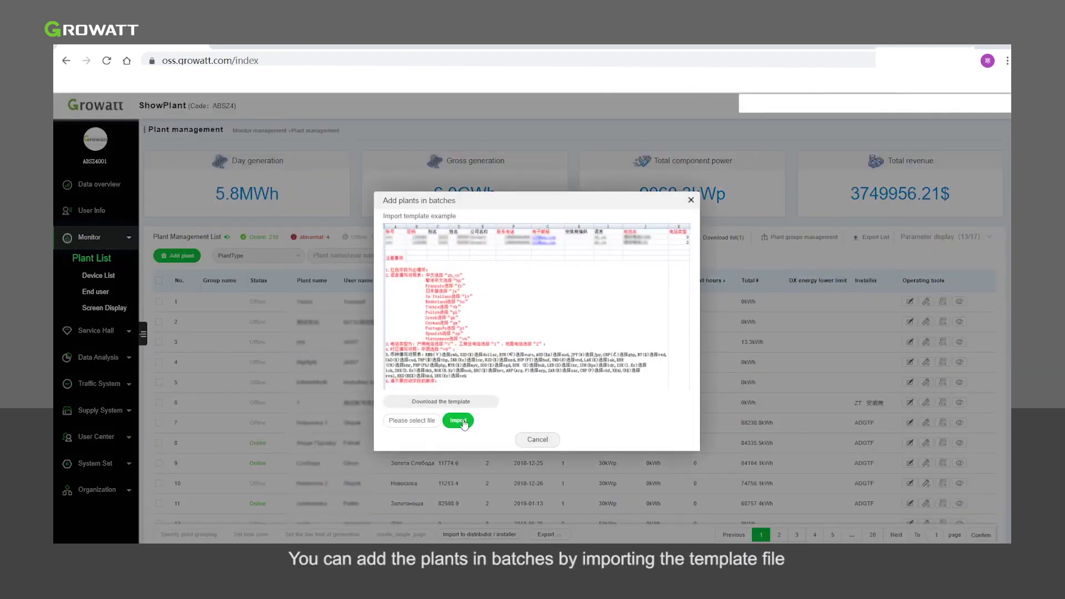
pyautogui.click(537, 439)
# Open the plant groups management and bring up the first group for editing.
pyautogui.click(794, 237)
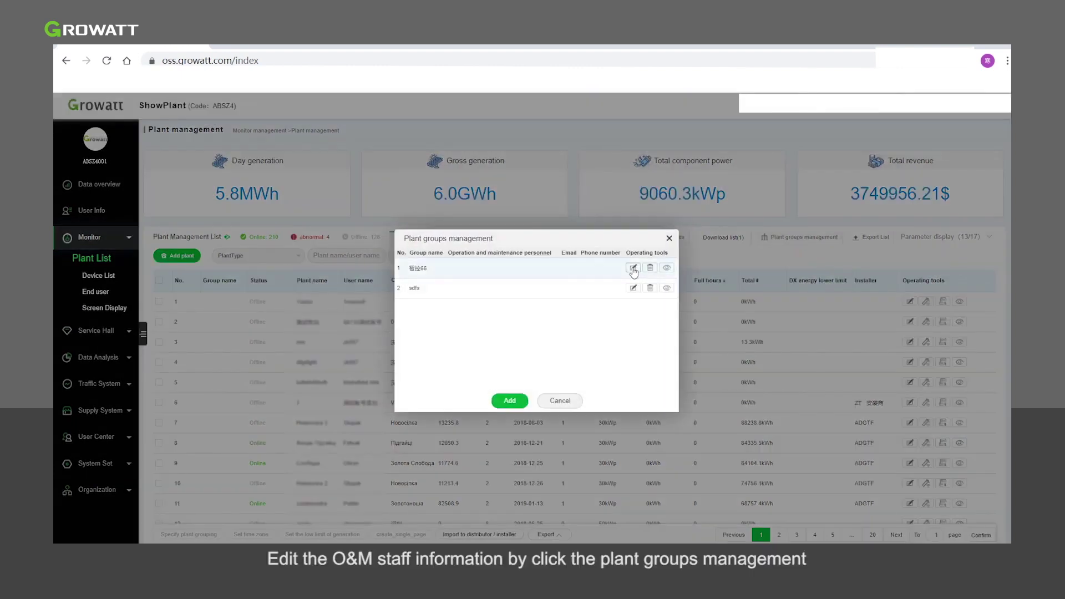
pyautogui.click(633, 268)
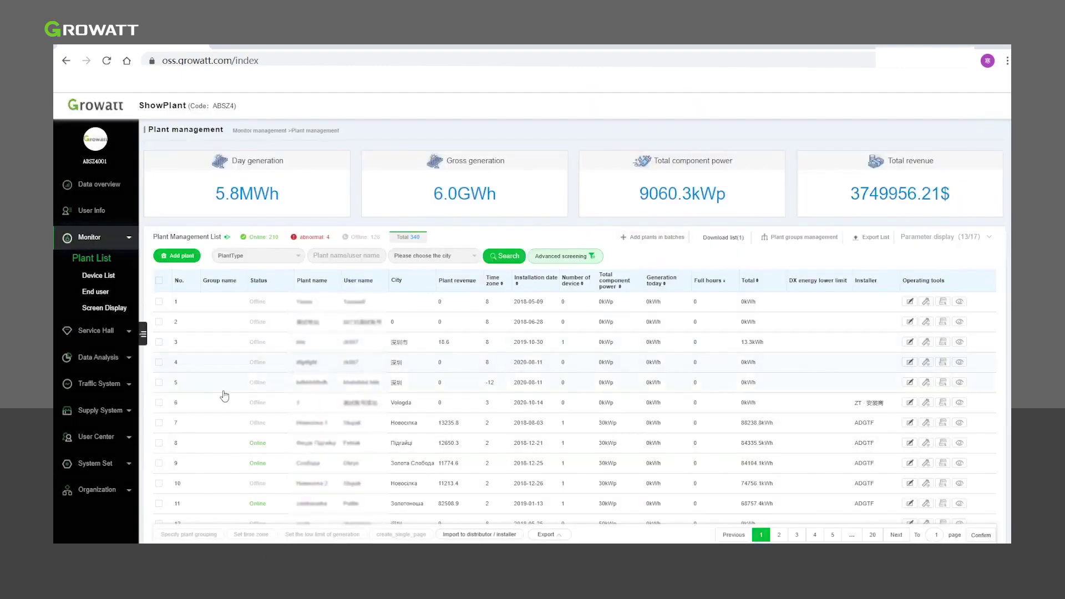
# Select plants 5, 6 and 7 in the plant list and open the plant grouping assignment for them.
pyautogui.click(159, 383)
pyautogui.click(159, 402)
pyautogui.click(160, 422)
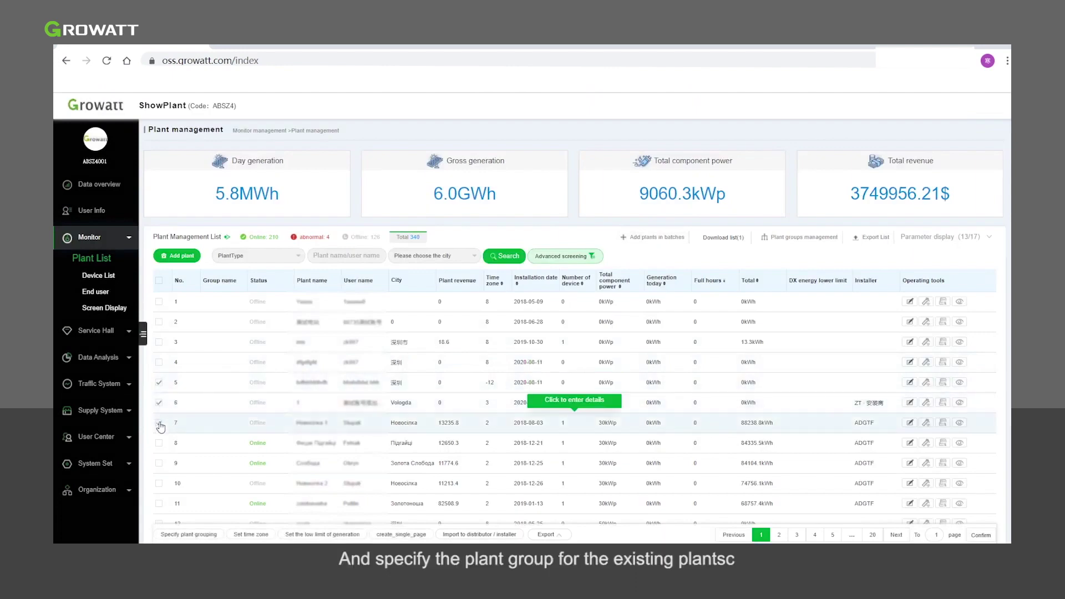
pyautogui.click(183, 534)
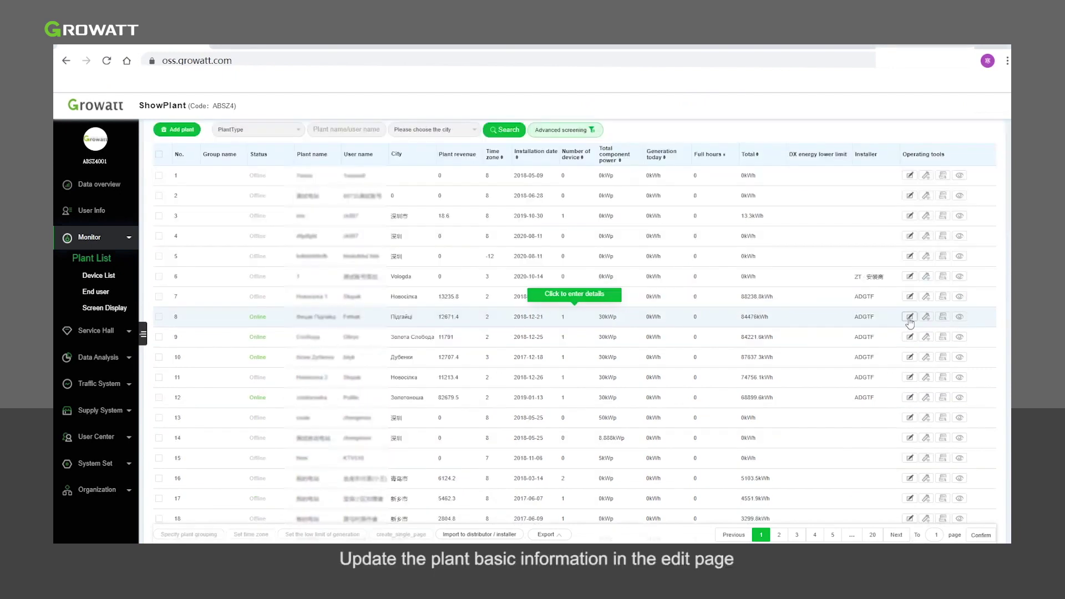
# View the basic information editing, datalogger adding and report export functions for plant 8.
pyautogui.click(910, 320)
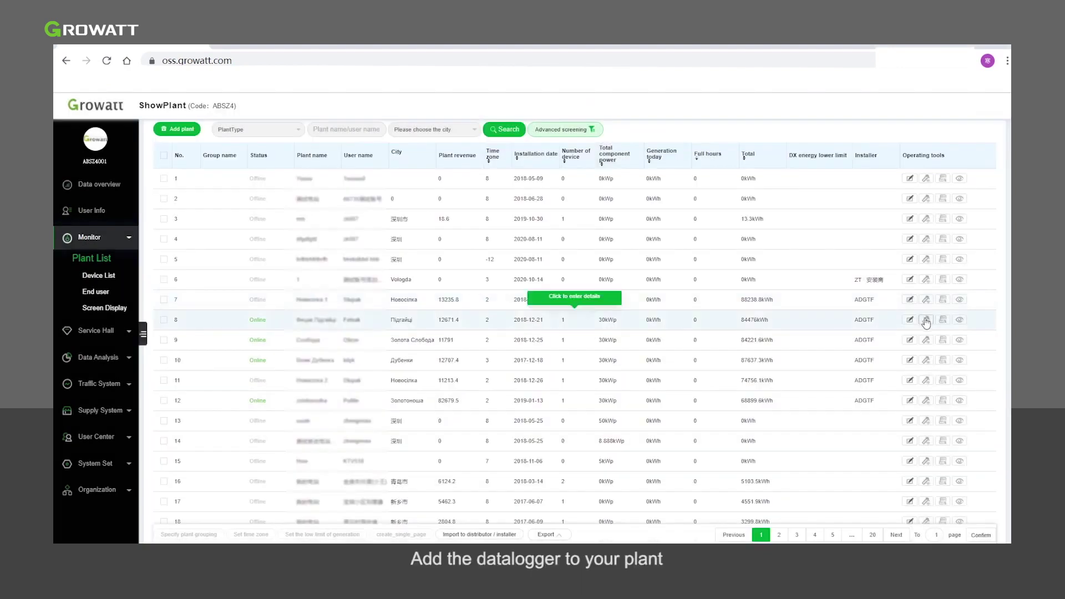
pyautogui.click(925, 320)
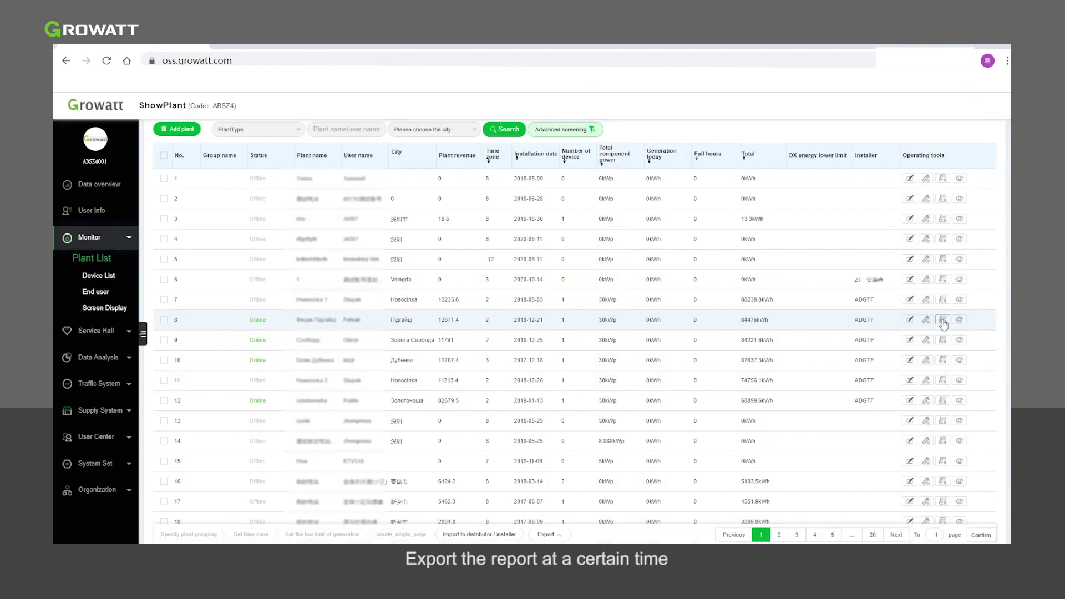
pyautogui.click(942, 319)
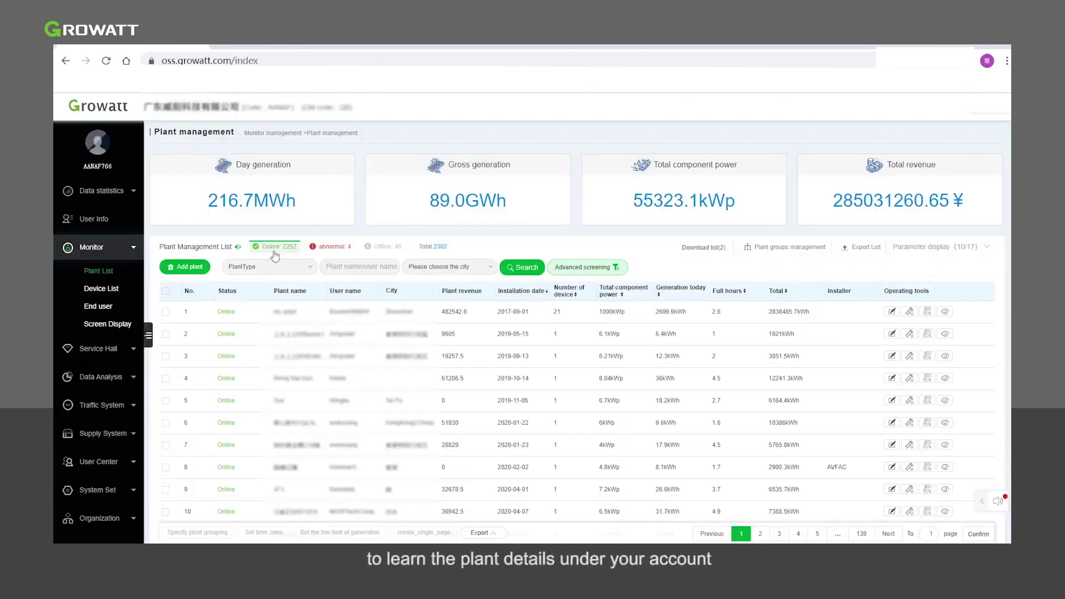
# Open the details of the third online plant and examine its overview, generation chart, device list and operation log.
pyautogui.click(498, 361)
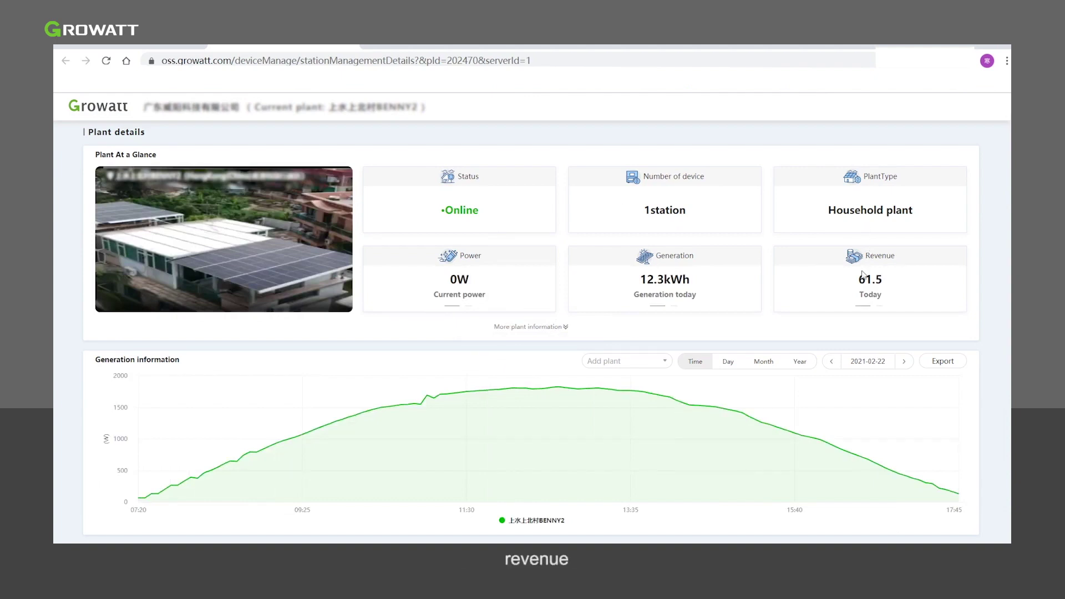
pyautogui.scroll(-3, 487, 286)
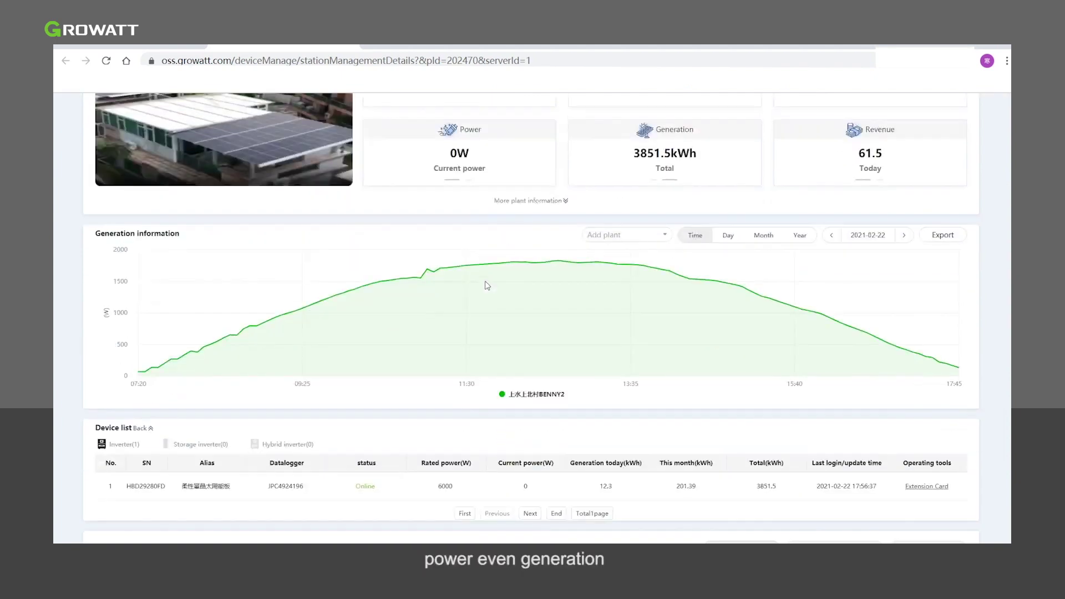
pyautogui.scroll(-1, 709, 333)
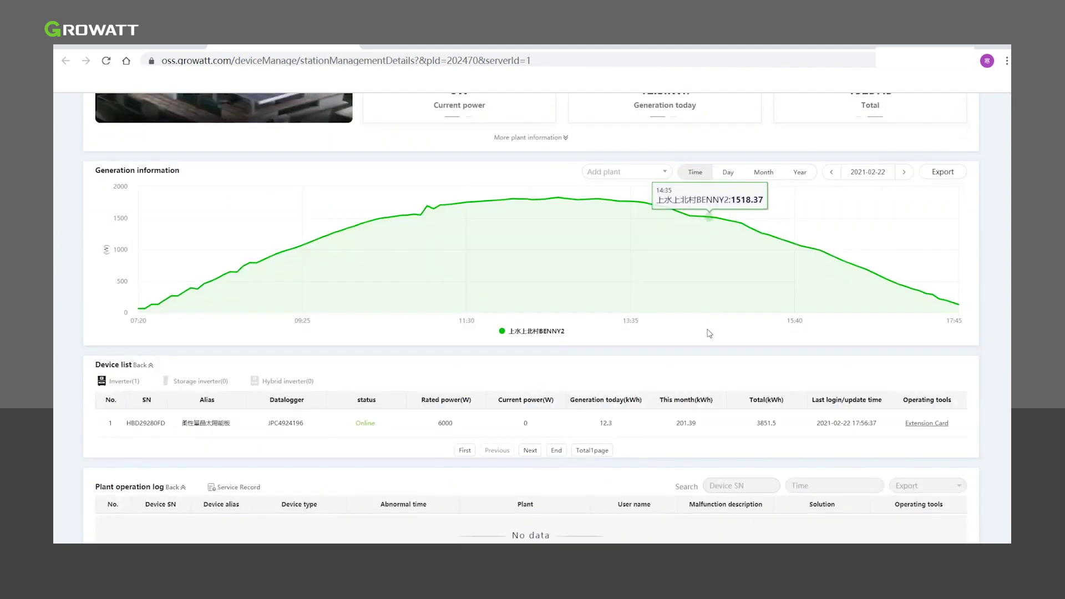
pyautogui.scroll(-1, 709, 333)
pyautogui.scroll(4, 631, 321)
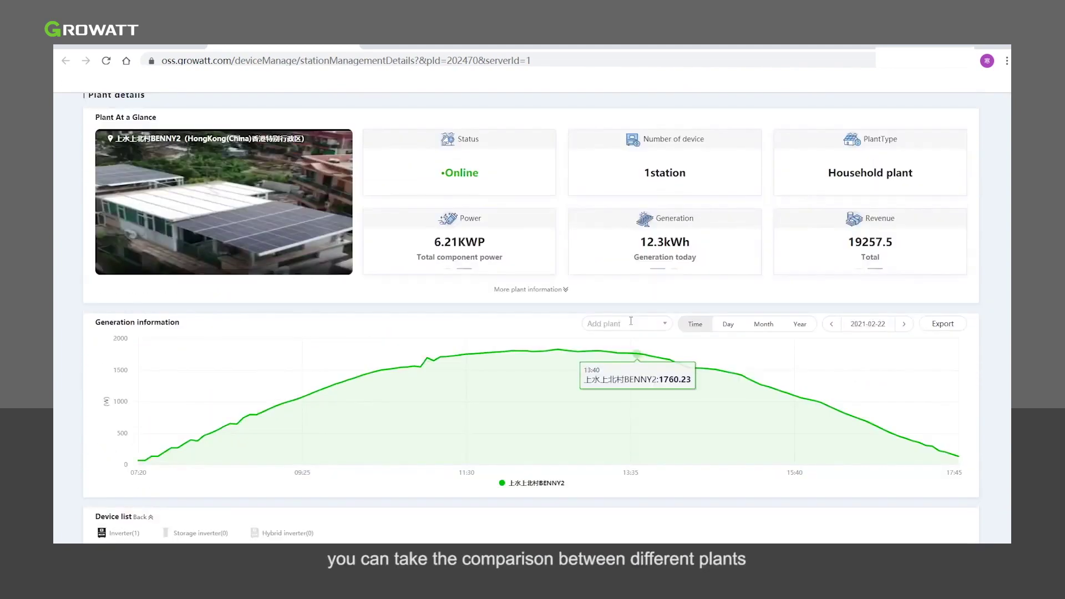
# Add the plant "home" to the generation chart for comparison with the current plant.
pyautogui.click(631, 321)
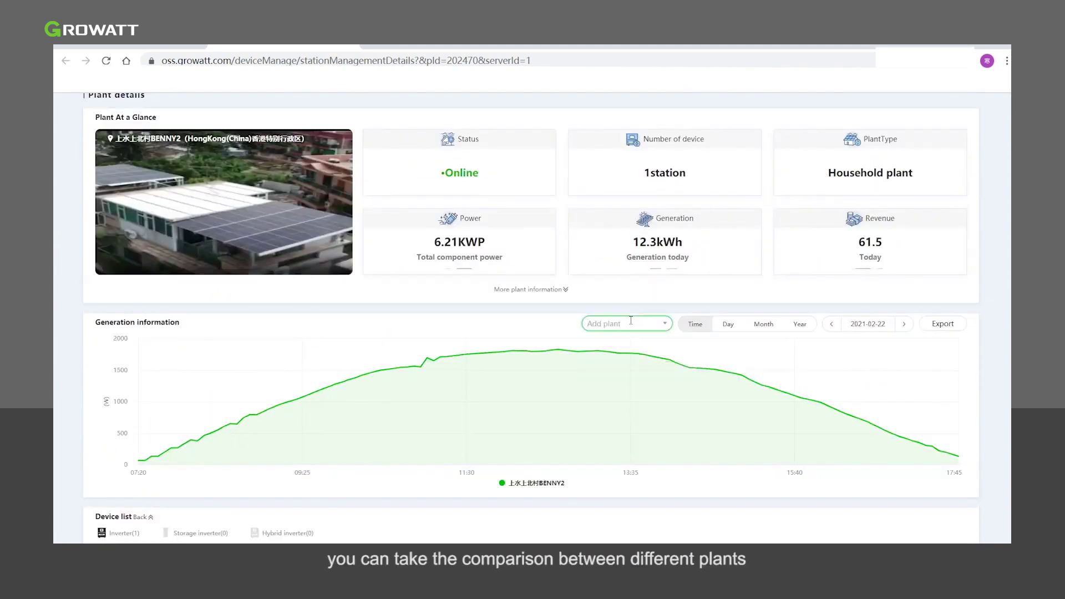
pyautogui.write('home')
pyautogui.click(630, 336)
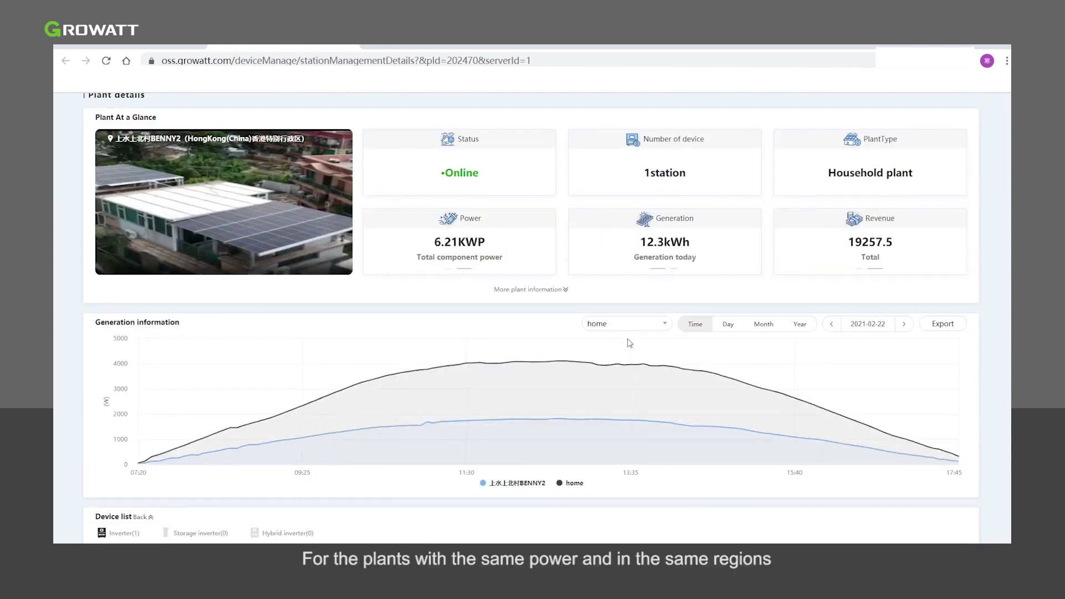
pyautogui.moveTo(629, 369)
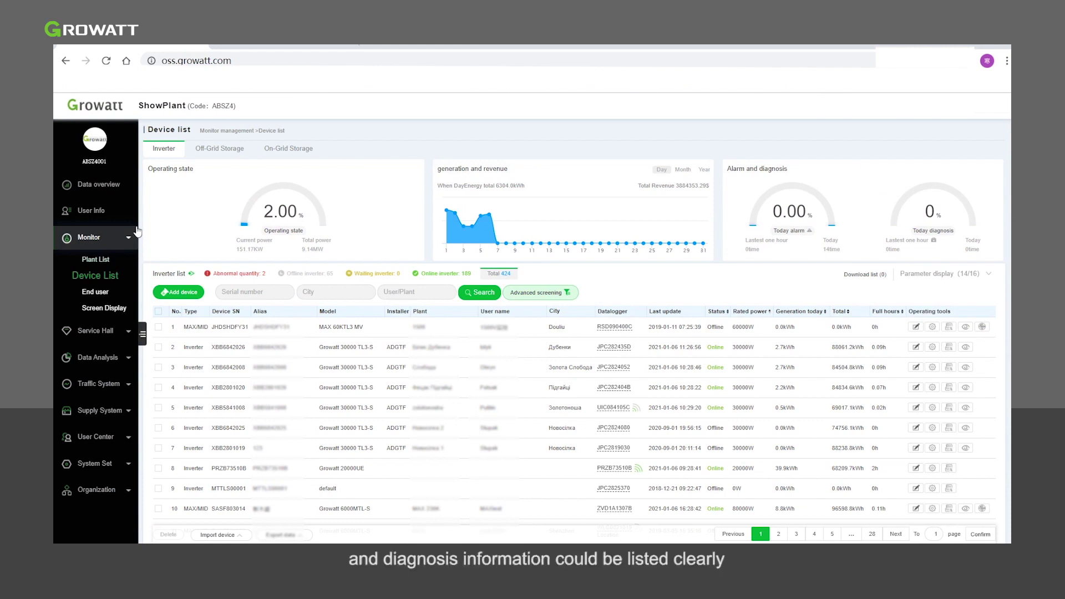
# Open the form for adding a device from the refreshed inverter list, and tick inverters 6 and 7.
pyautogui.click(480, 292)
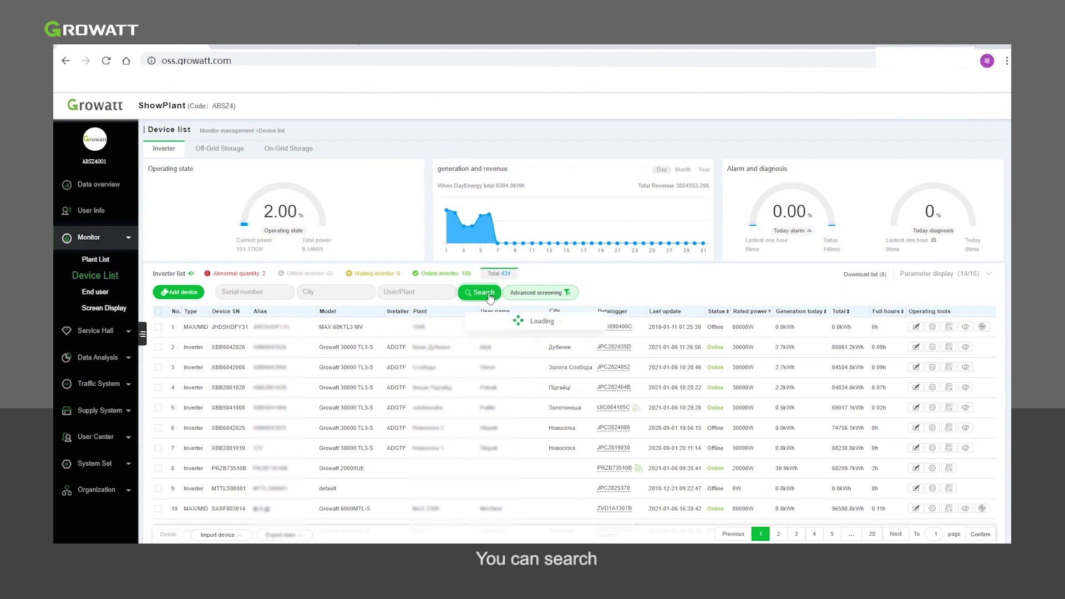
pyautogui.click(191, 292)
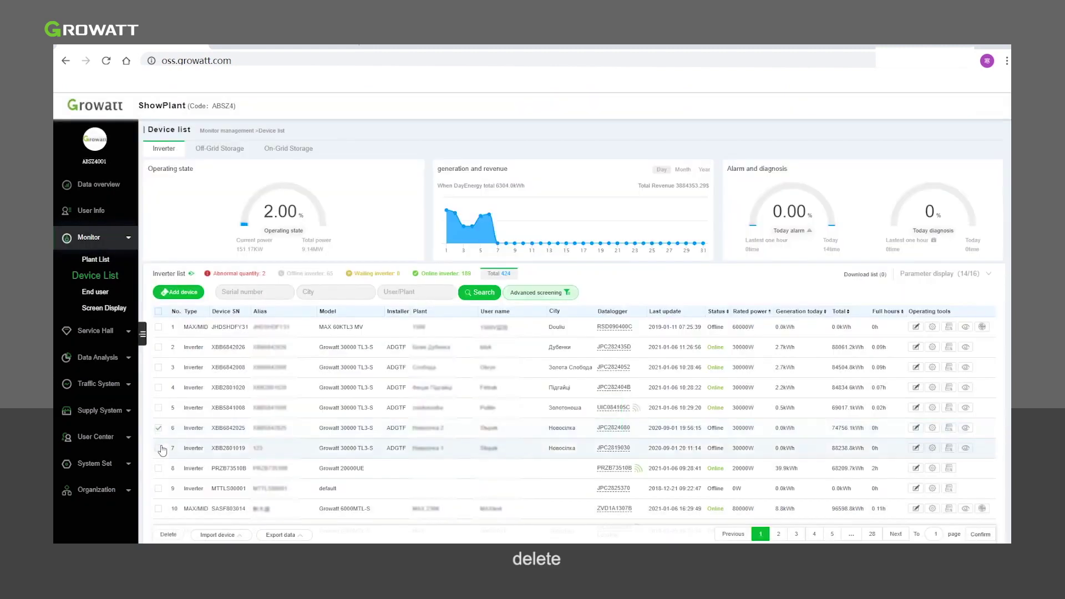
pyautogui.click(160, 449)
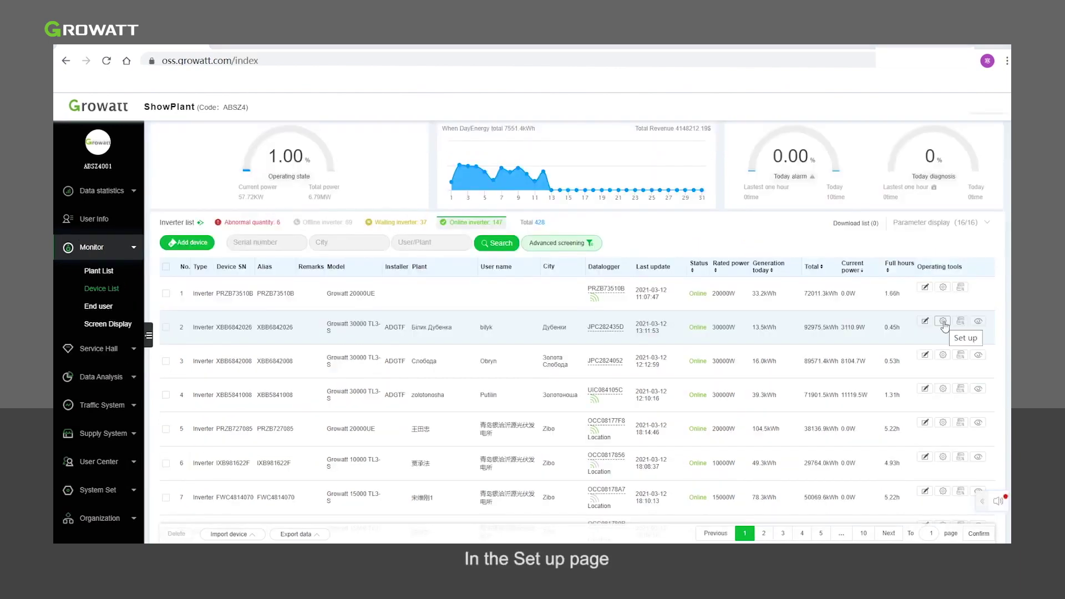
# Open the parameter settings of the second online inverter and review the available commands.
pyautogui.click(943, 321)
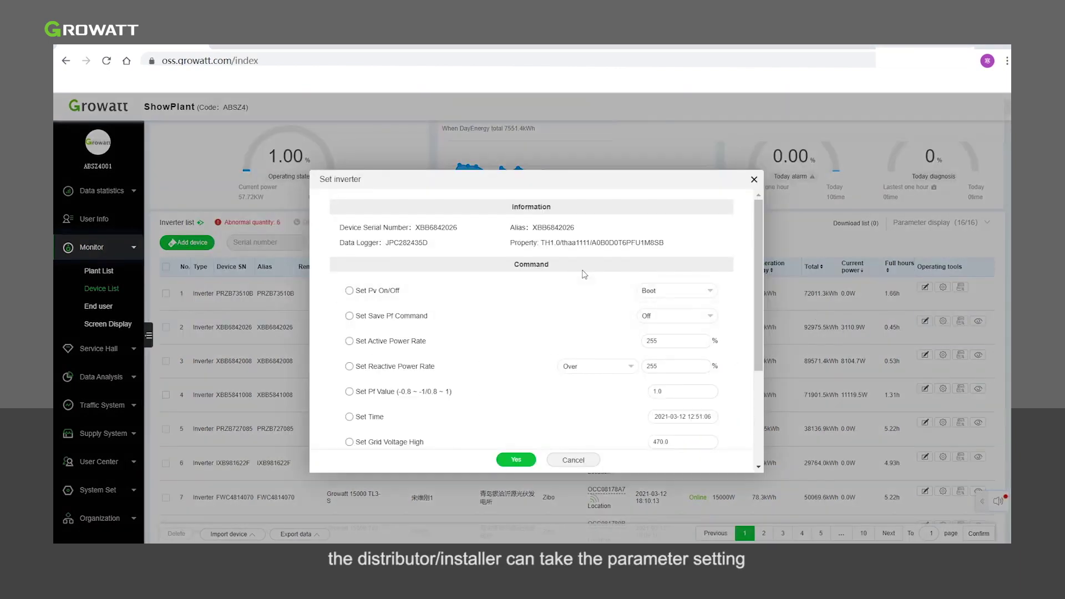
pyautogui.scroll(-2, 584, 274)
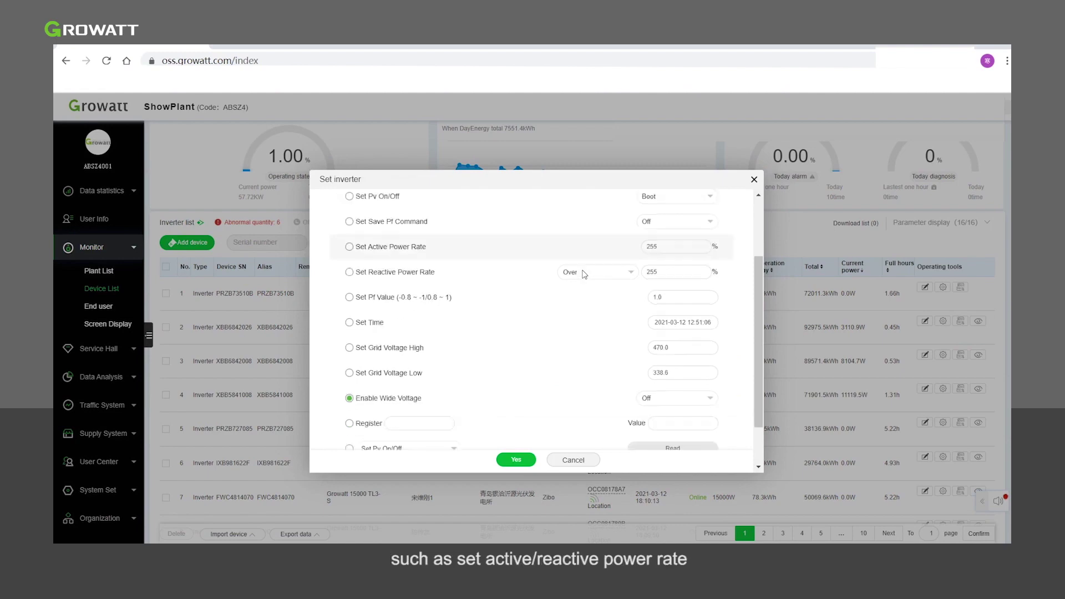
pyautogui.scroll(-1, 584, 274)
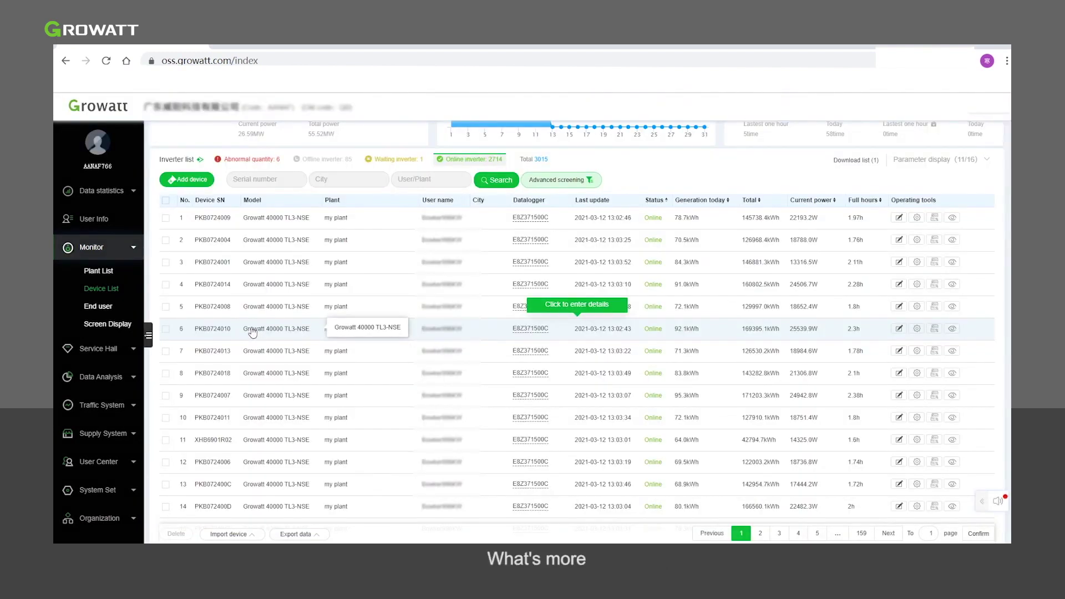
# Open the details of inverter PKB0724010 and expand its historical data and abnormal list.
pyautogui.click(472, 336)
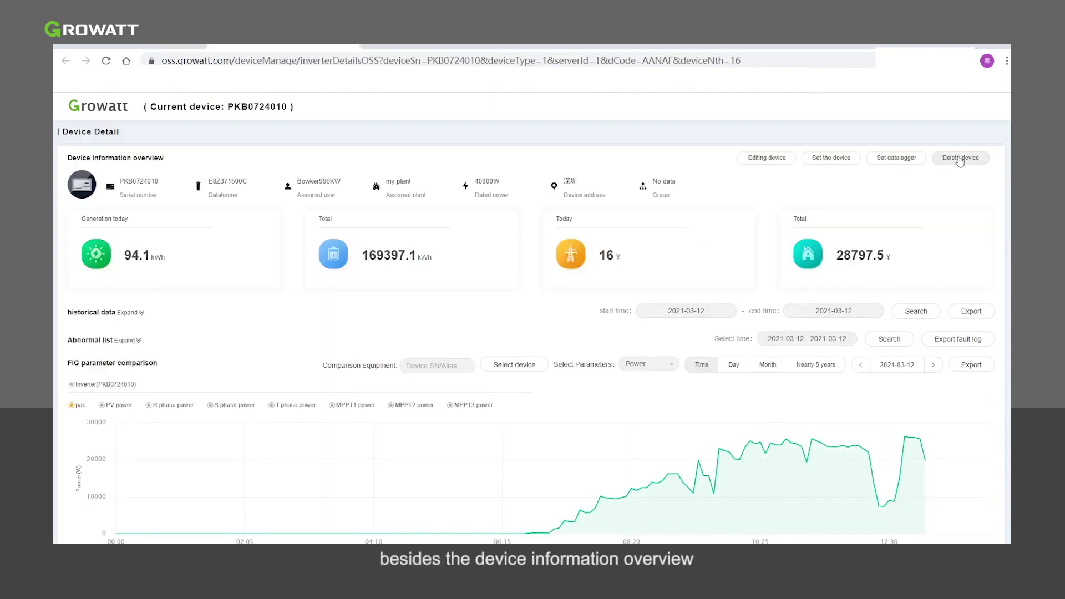
pyautogui.click(131, 312)
pyautogui.scroll(-3, 134, 316)
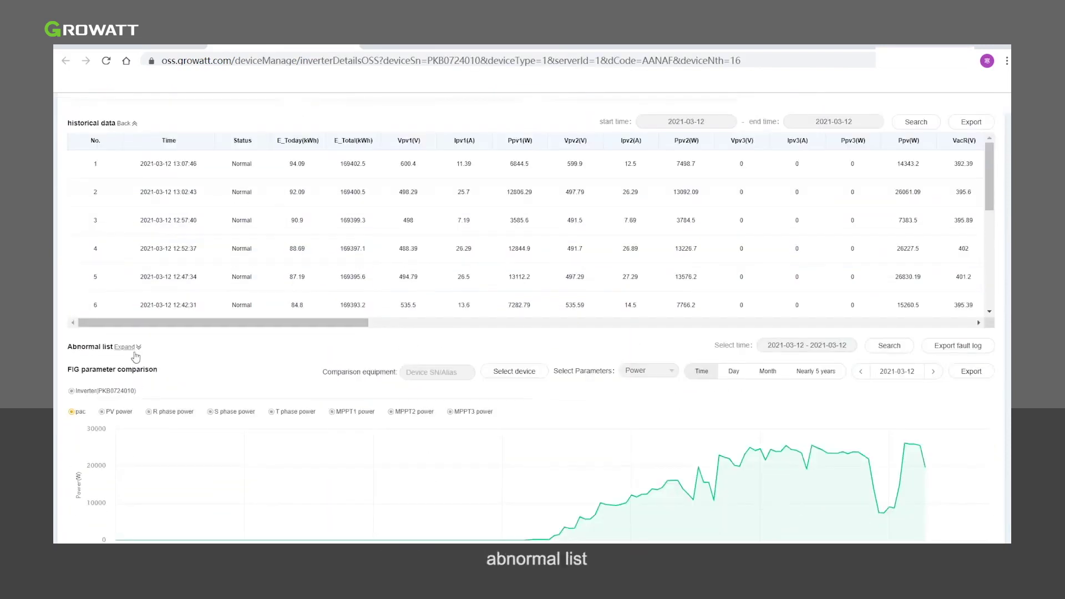
pyautogui.click(134, 348)
pyautogui.scroll(-1, 136, 354)
# Add inverter PKB0724008 as comparison equipment in the parameter comparison chart.
pyautogui.click(413, 397)
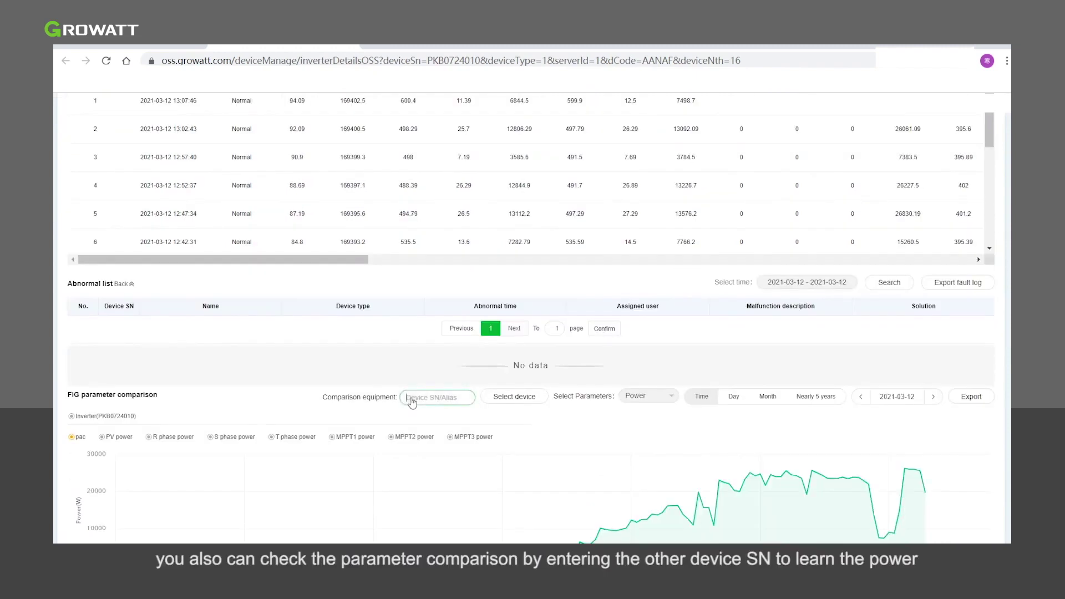
pyautogui.write('PKB0724008')
pyautogui.click(346, 415)
pyautogui.scroll(-1, 350, 411)
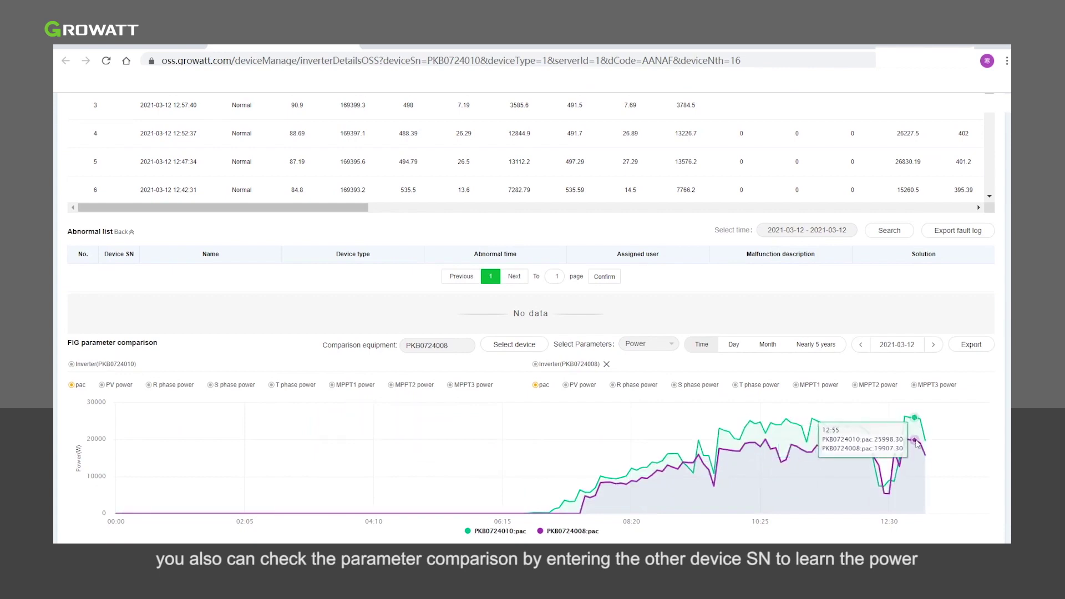
# View the parameter choices for the comparison chart and switch its period to Day.
pyautogui.click(672, 348)
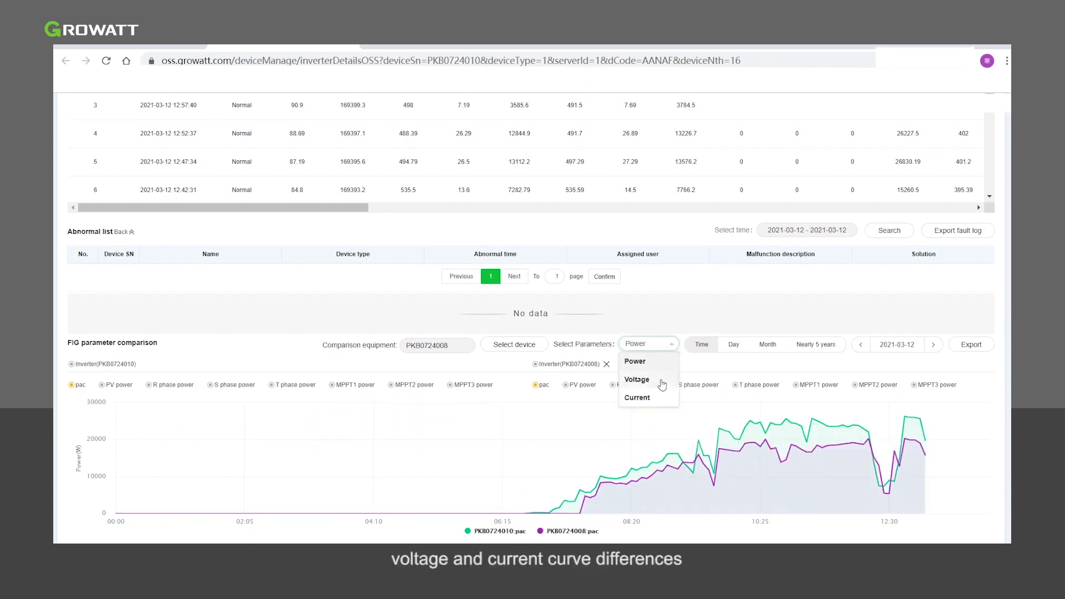
pyautogui.click(733, 344)
pyautogui.scroll(1, 734, 345)
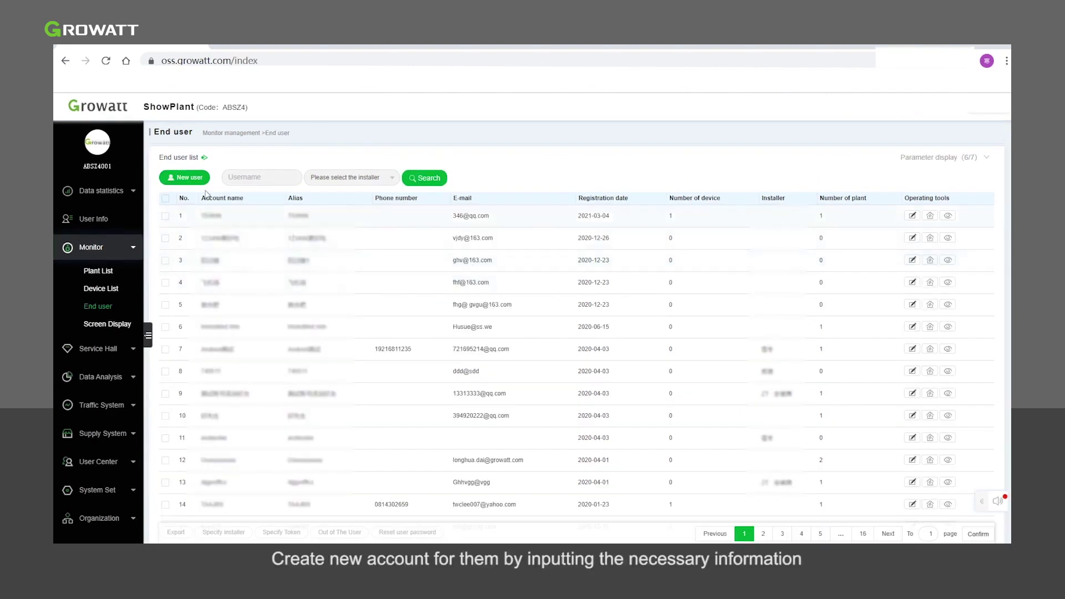
# Open the form for creating a new end user and go to the account name entry.
pyautogui.click(191, 181)
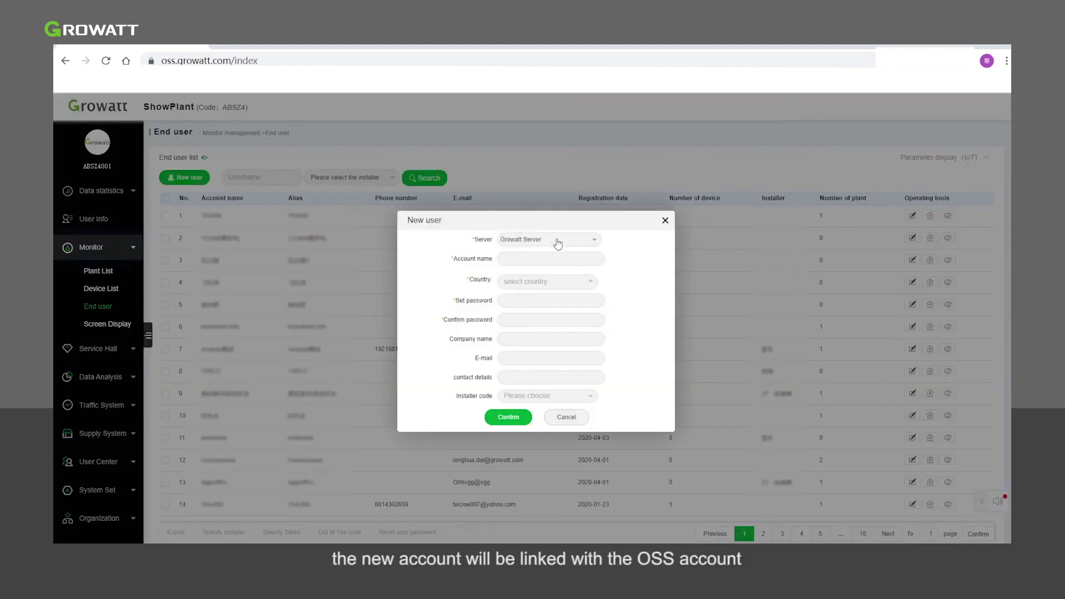
pyautogui.click(556, 264)
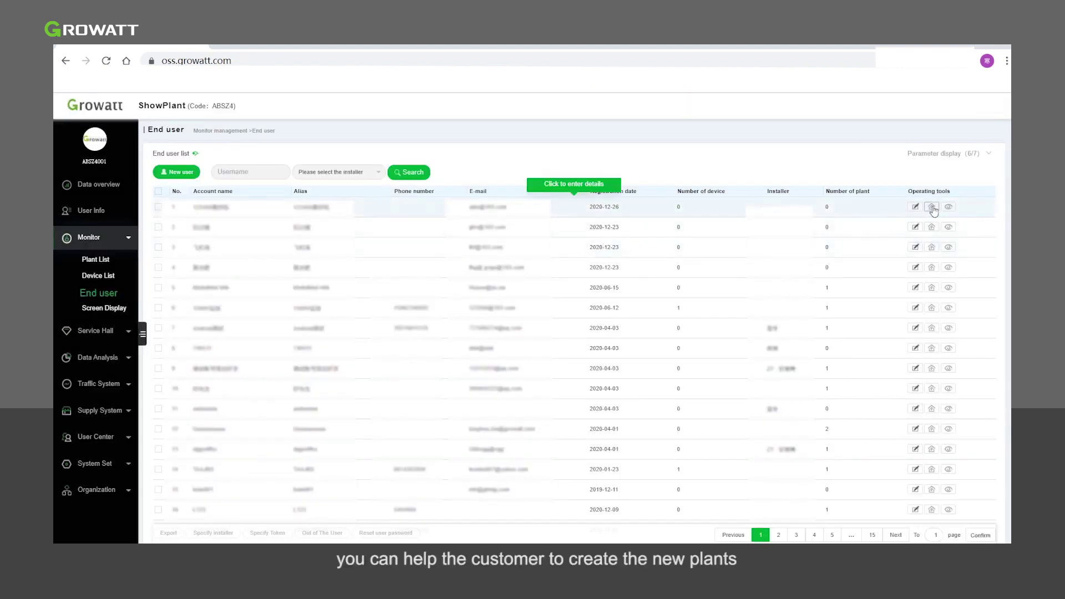
# View the form for adding a plant to the first end user and close it without creating a plant.
pyautogui.click(933, 207)
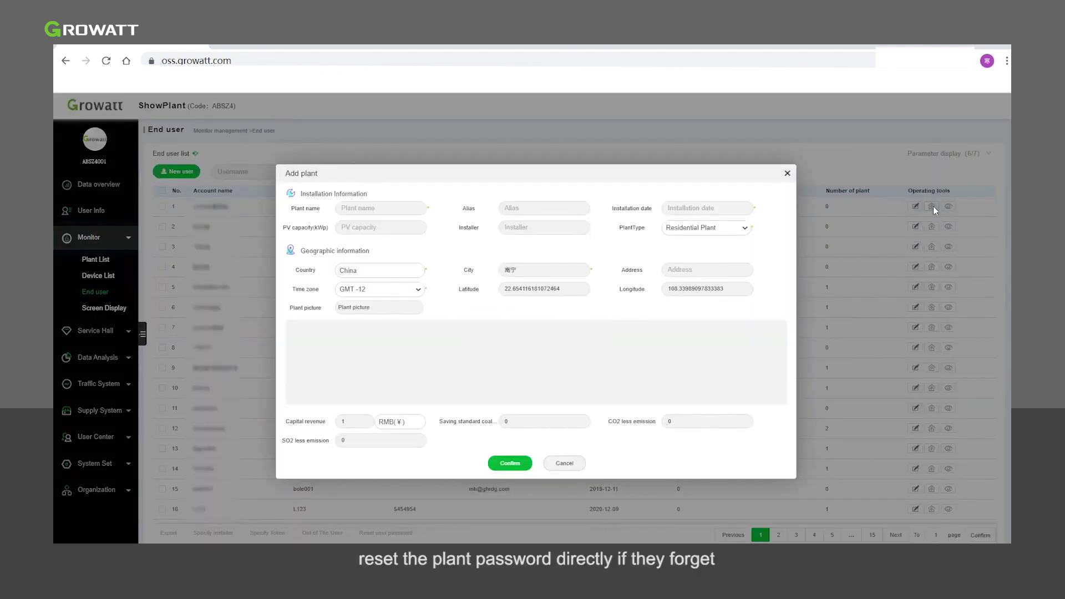
pyautogui.click(575, 464)
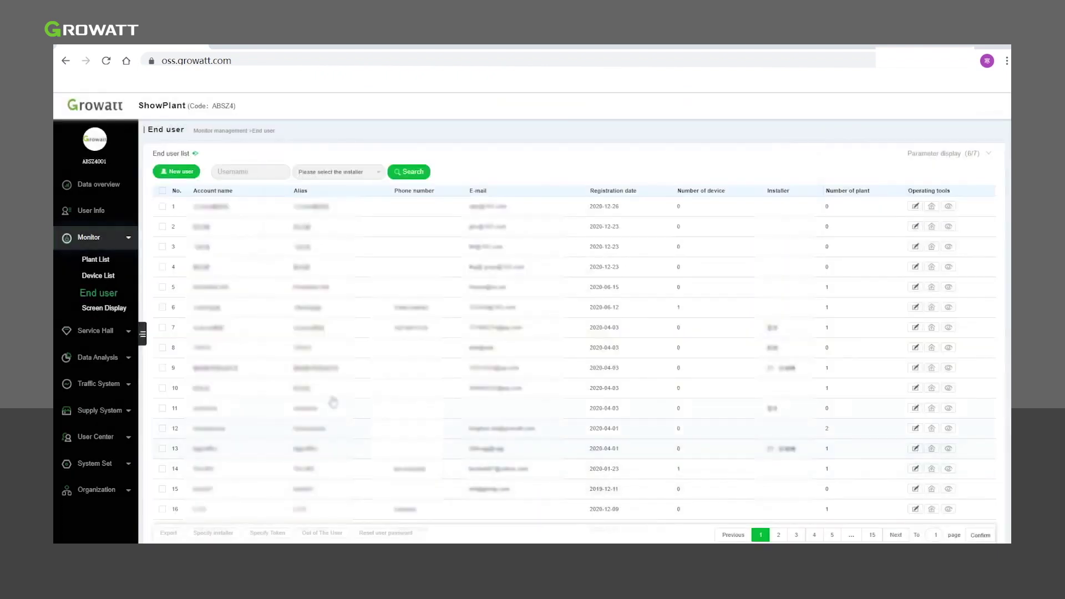
# Select the end users in rows 6 and 7 and start specifying an installer for them.
pyautogui.click(162, 306)
pyautogui.click(162, 327)
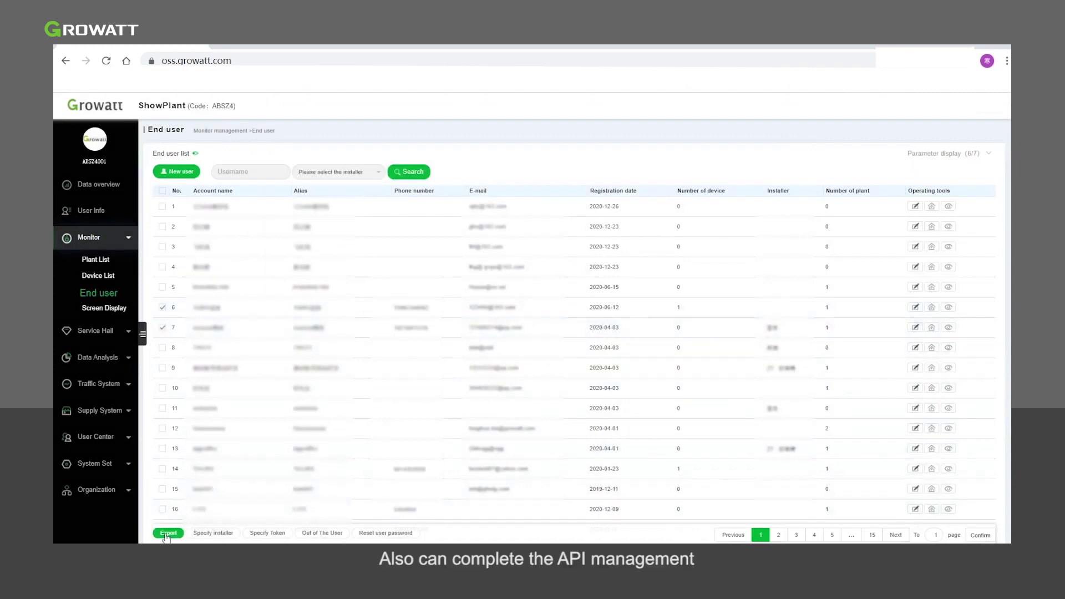
pyautogui.click(208, 533)
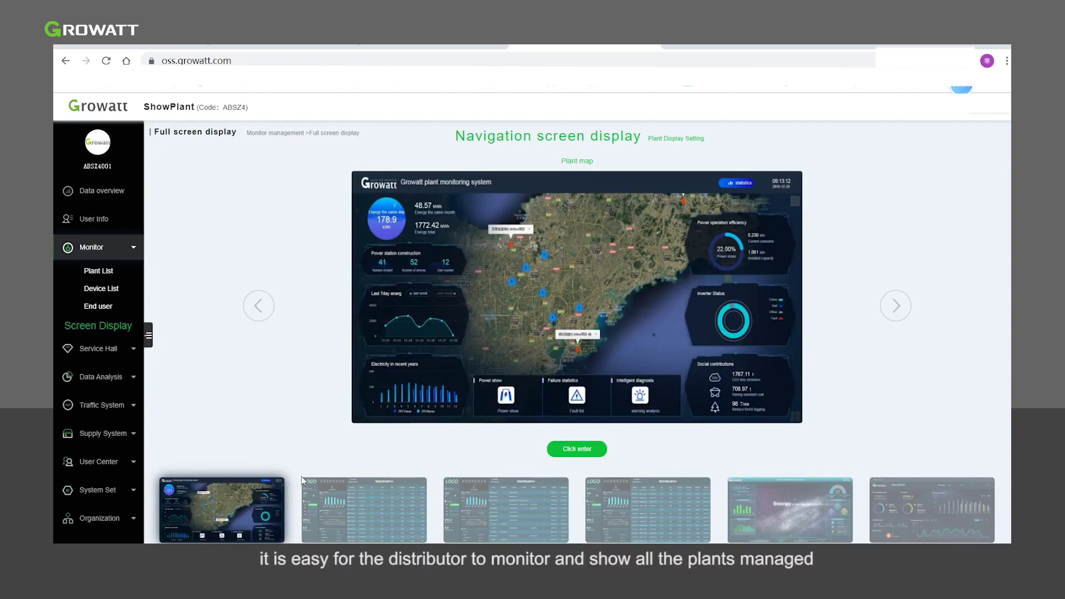
# Preview the plant list, user list and device list screen displays and enter the device list display.
pyautogui.click(355, 516)
pyautogui.click(500, 518)
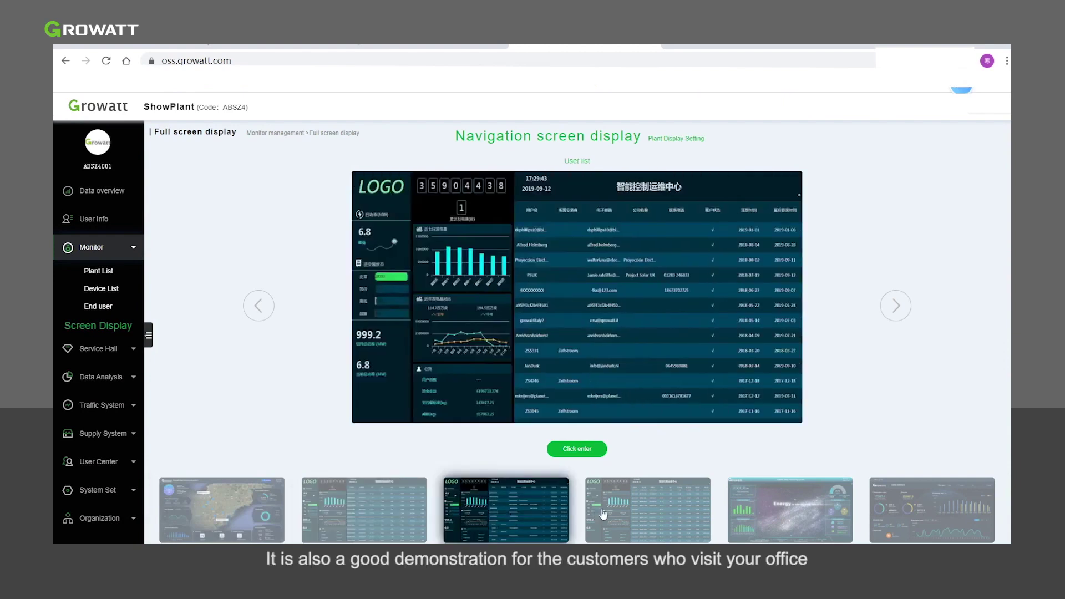
pyautogui.click(630, 513)
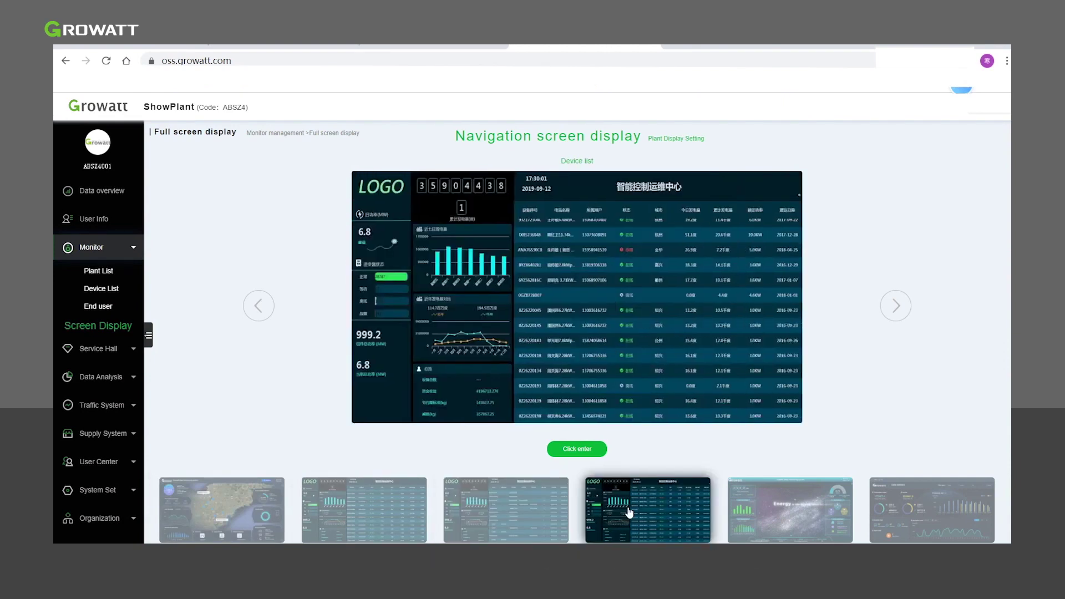
pyautogui.click(587, 451)
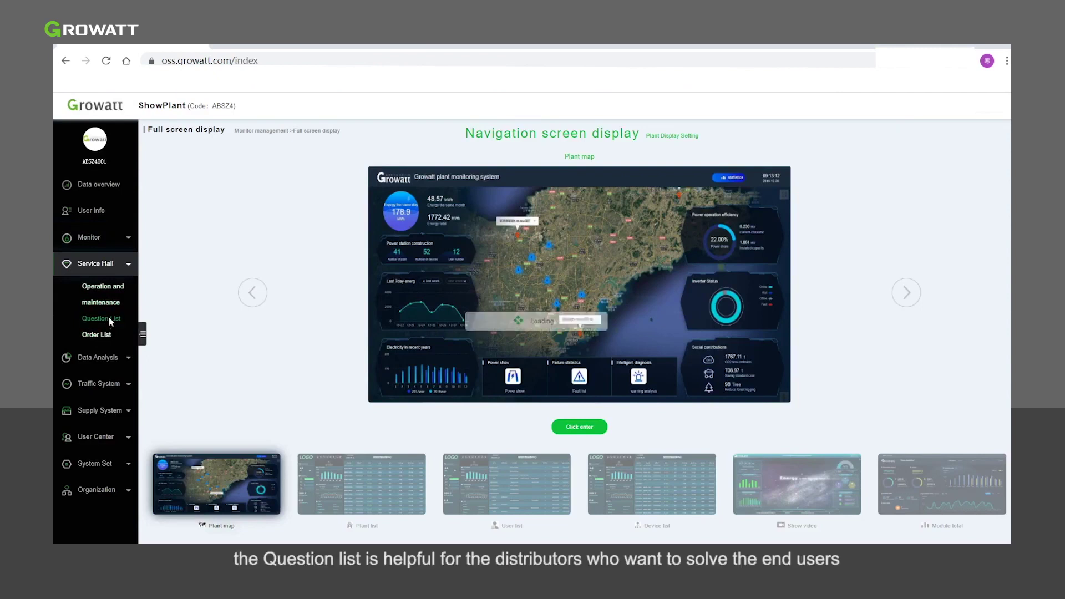
# View the Question List of the Service Hall and the warranty durations in the Supply System's Warranty Query.
pyautogui.click(108, 318)
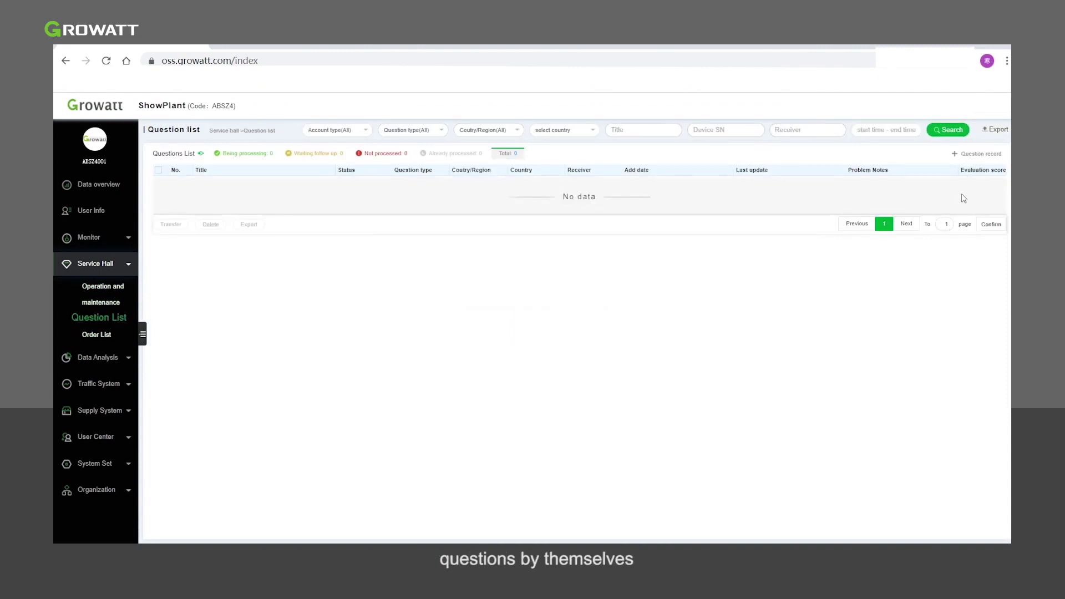
pyautogui.click(100, 411)
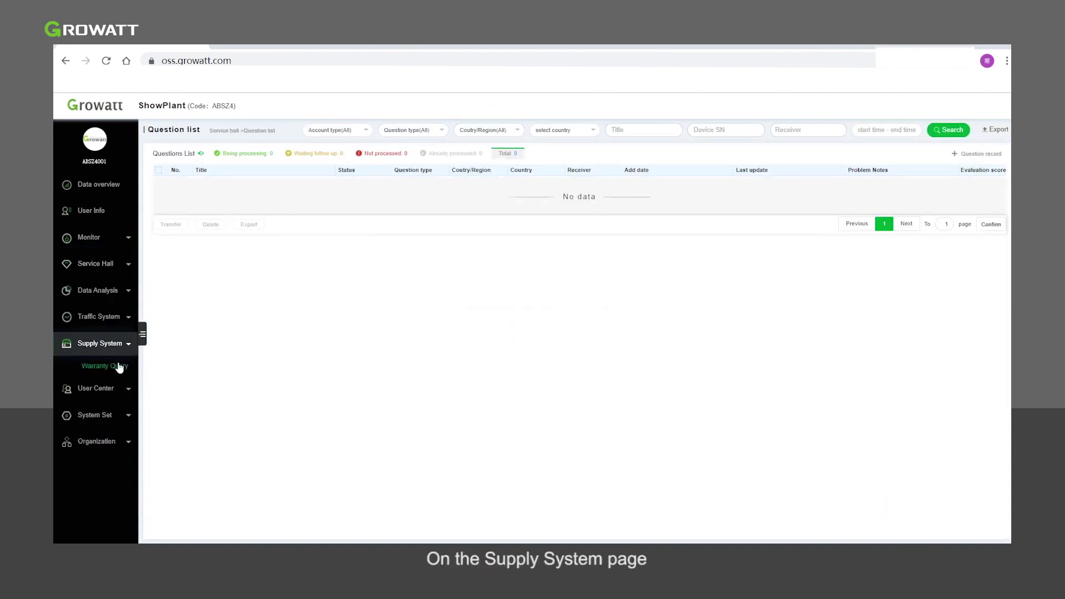
pyautogui.click(96, 365)
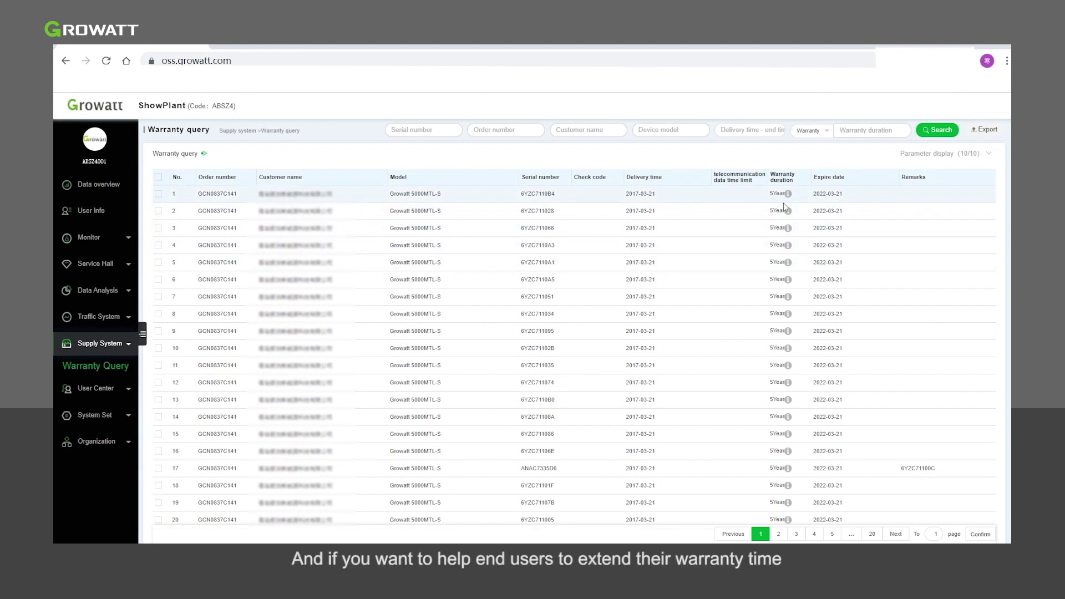
pyautogui.moveTo(789, 241)
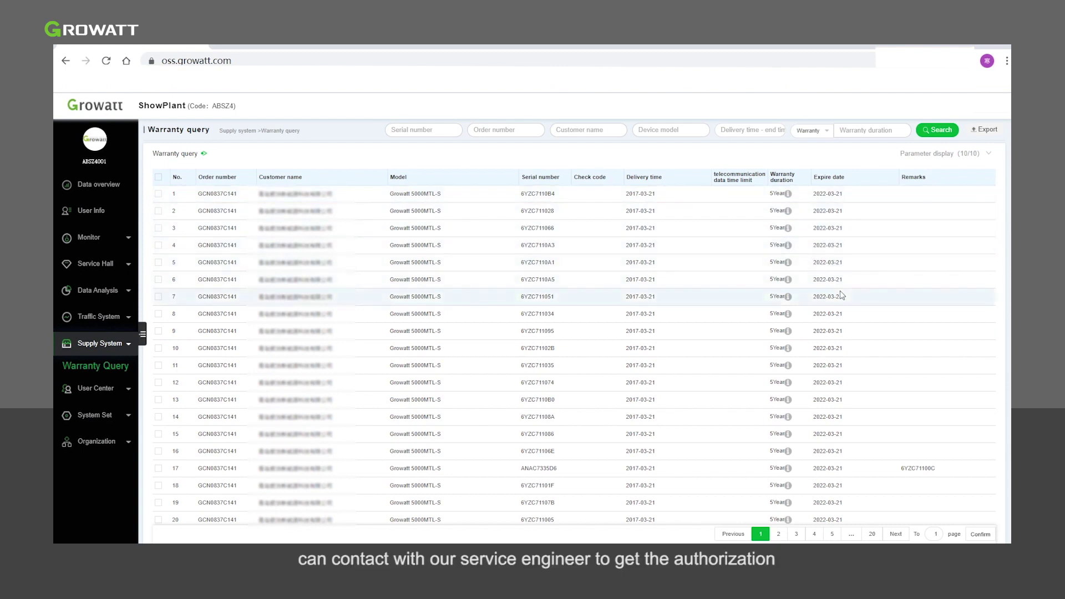
# View the User Information page of the User Center, including basic information and account security.
pyautogui.click(95, 388)
pyautogui.click(113, 396)
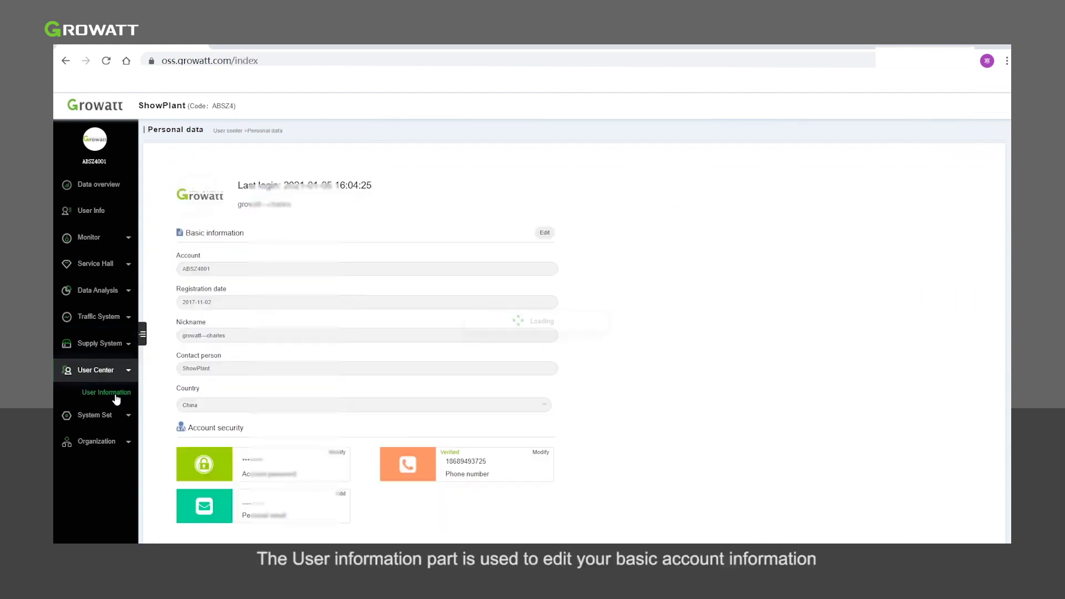
pyautogui.scroll(-1, 312, 267)
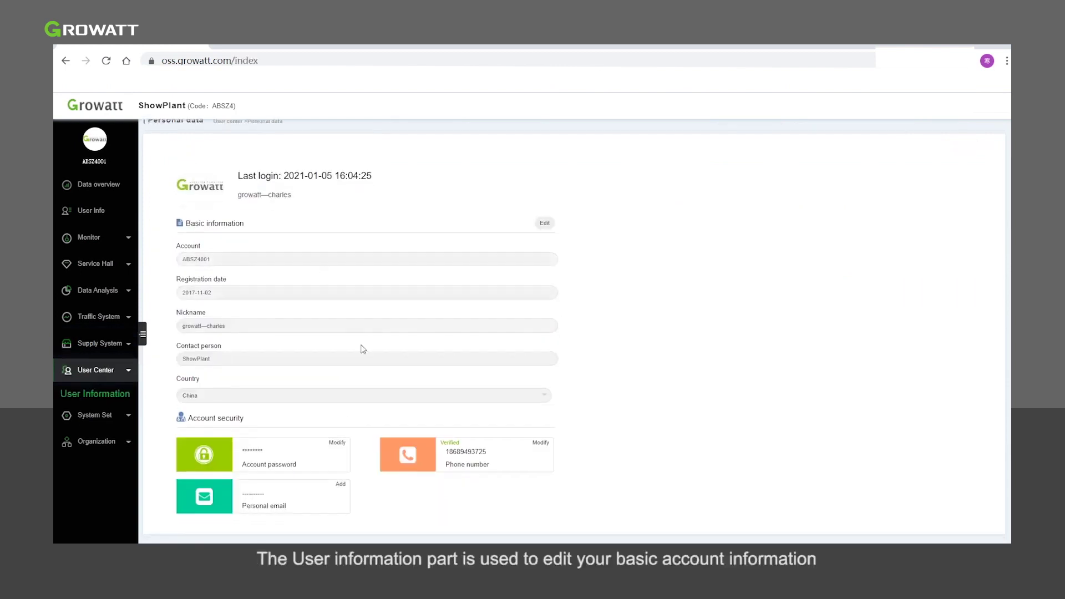
# Open the Installers List under System Set and select the installer in row 13.
pyautogui.click(95, 415)
pyautogui.click(95, 419)
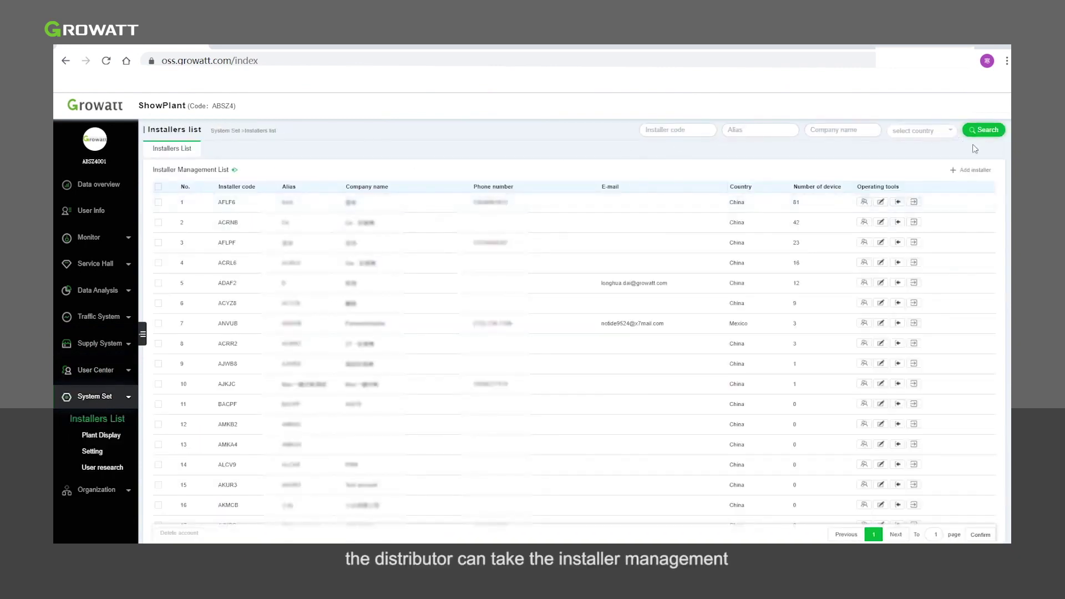
pyautogui.click(158, 444)
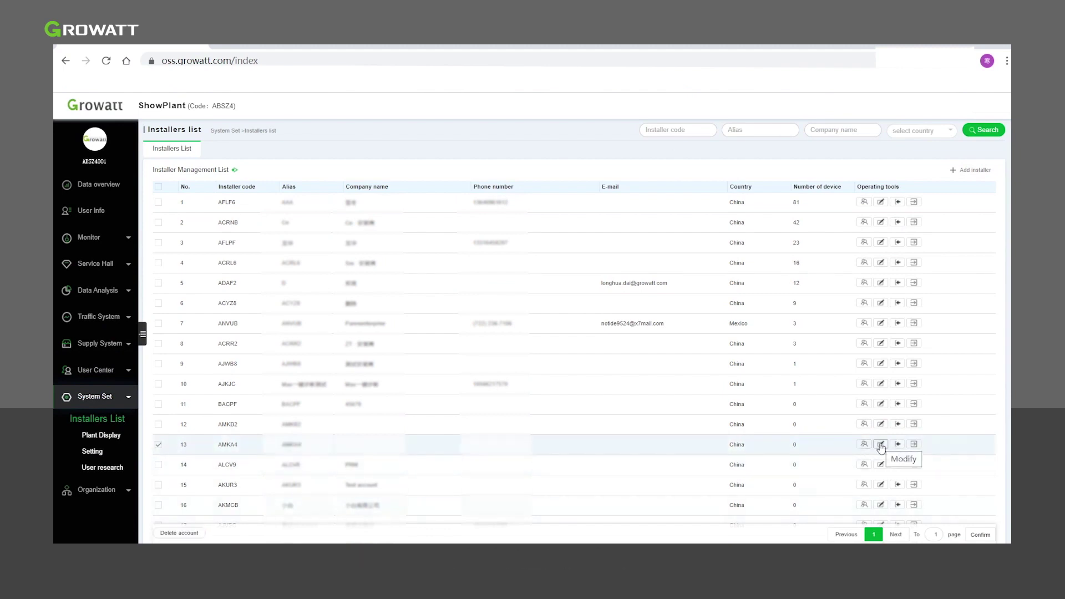
# View the data permissions in the Organization's Authority management and open the first employee in User management for editing.
pyautogui.click(86, 436)
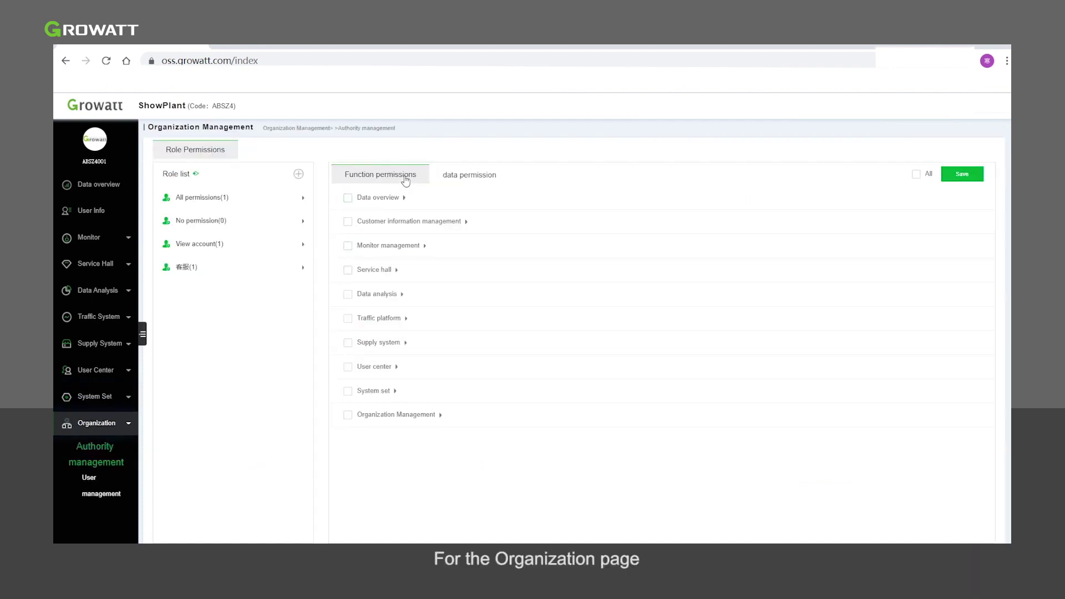
pyautogui.click(469, 183)
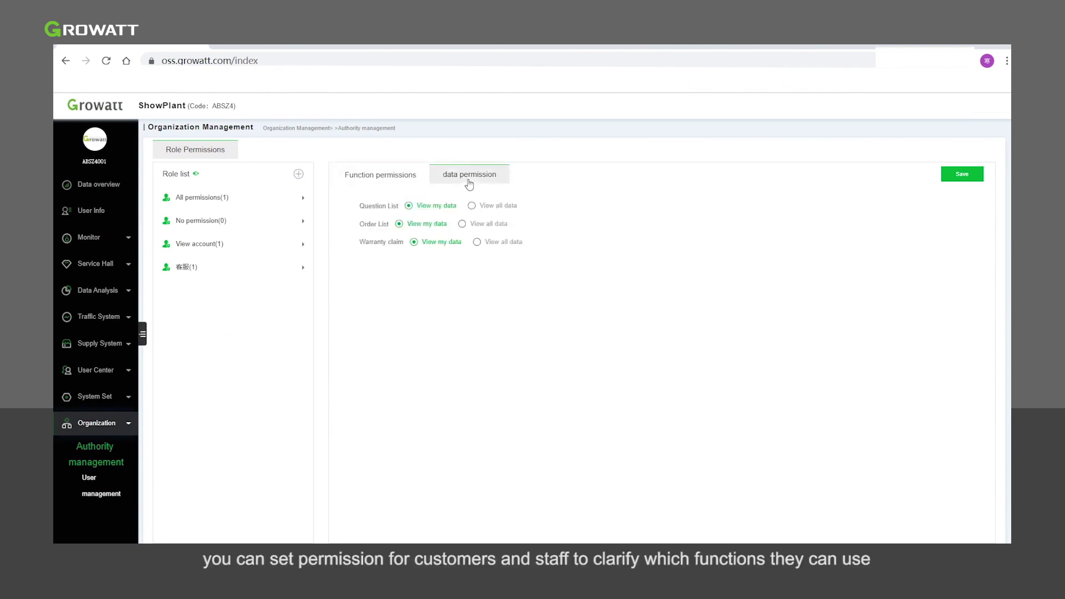
pyautogui.click(103, 494)
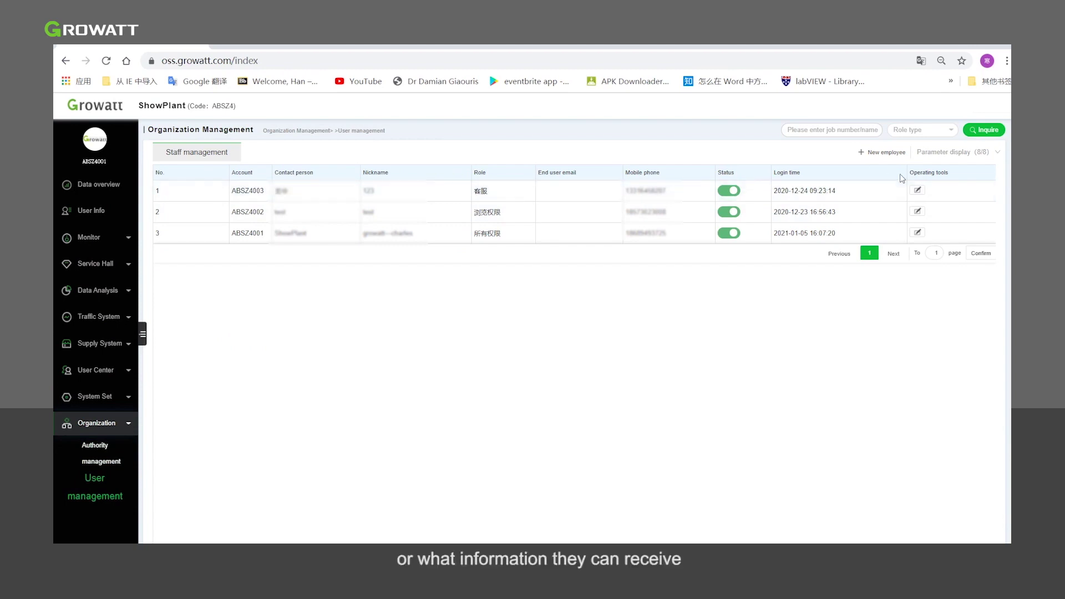
pyautogui.click(918, 191)
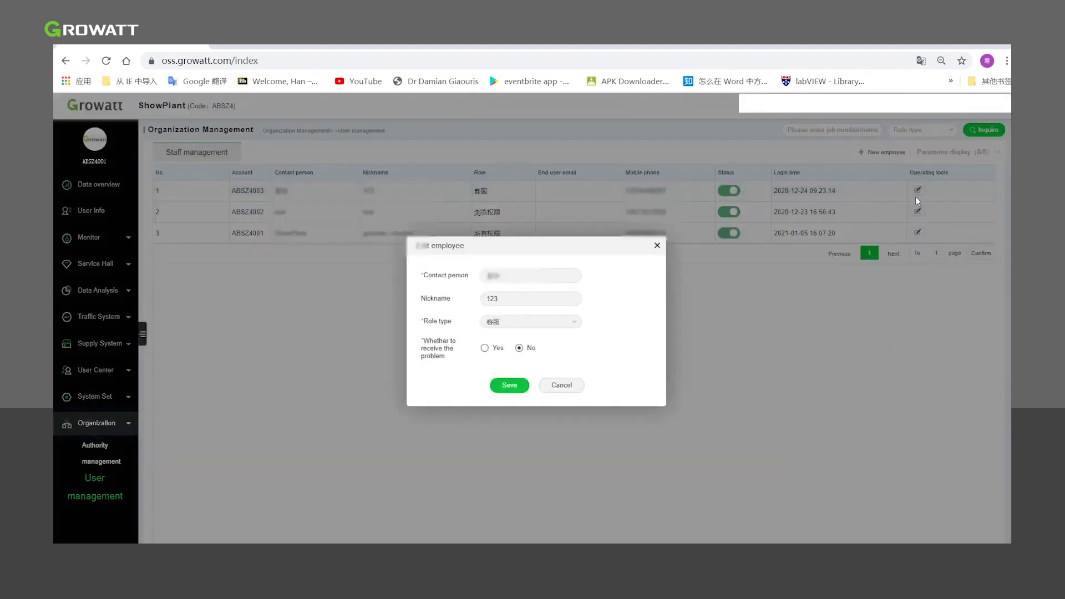